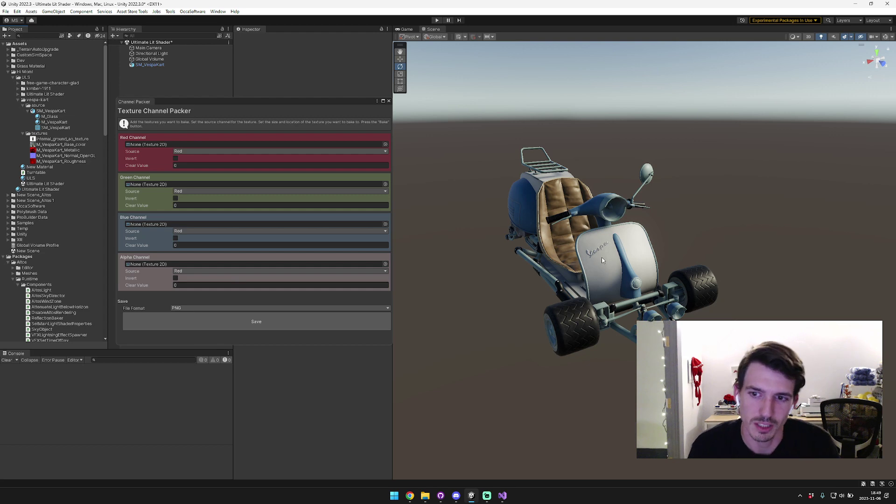
Compare the kart in the scene with the original Vespa-Kart model on its Sketchfab page in the browser.
alt+drag(602, 257, 526, 243)
scroll(677, 247, up, 5)
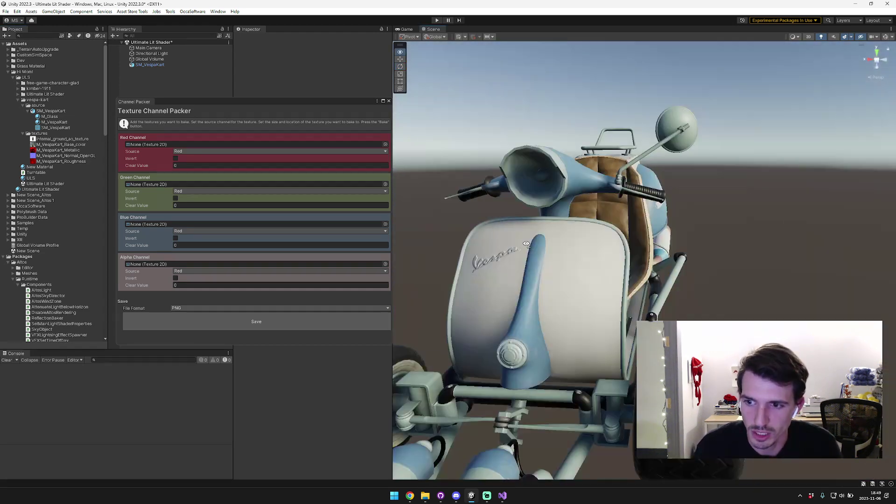
right_drag(526, 243, 551, 245)
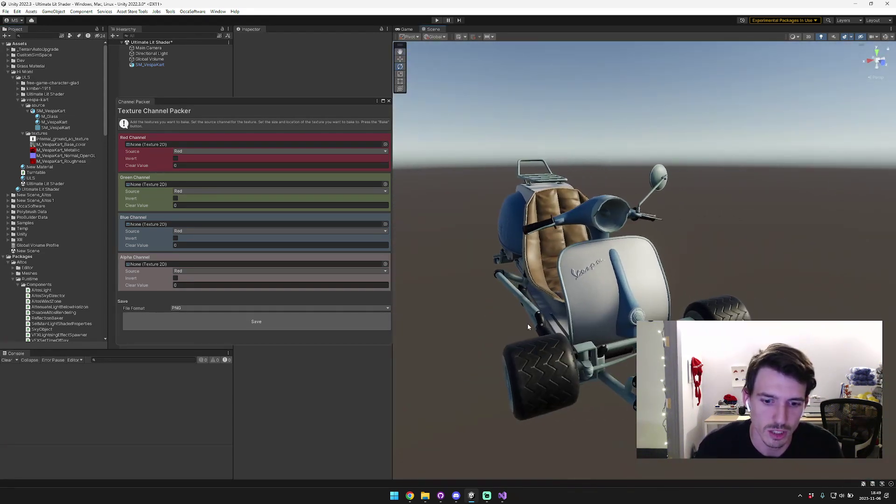
click(410, 496)
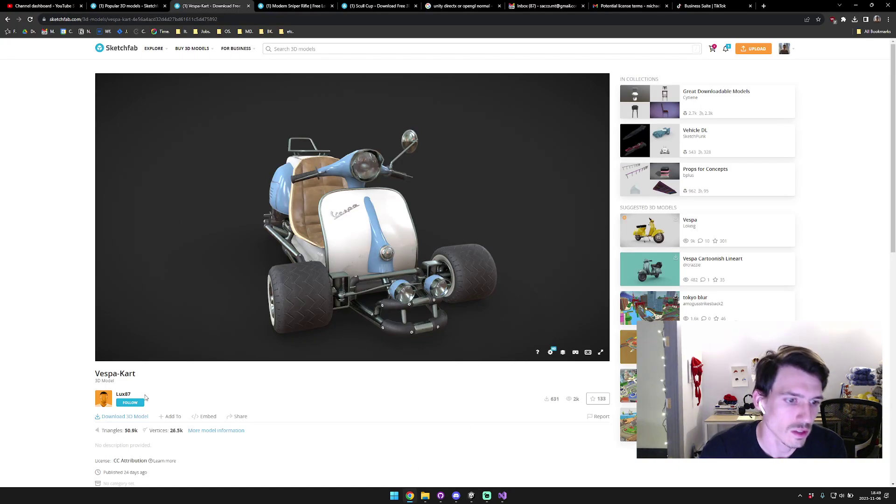
mouse_move(344, 234)
mouse_down()
mouse_move(377, 232)
mouse_move(376, 241)
mouse_up()
key(alt+Tab)
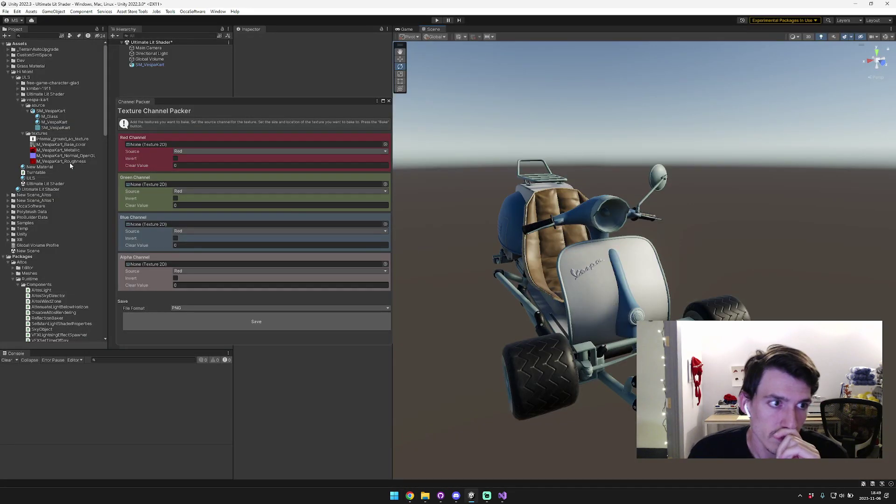
Uncover the material settings behind the Texture Channel Packer window and make two duplicates of New Material.
click(52, 167)
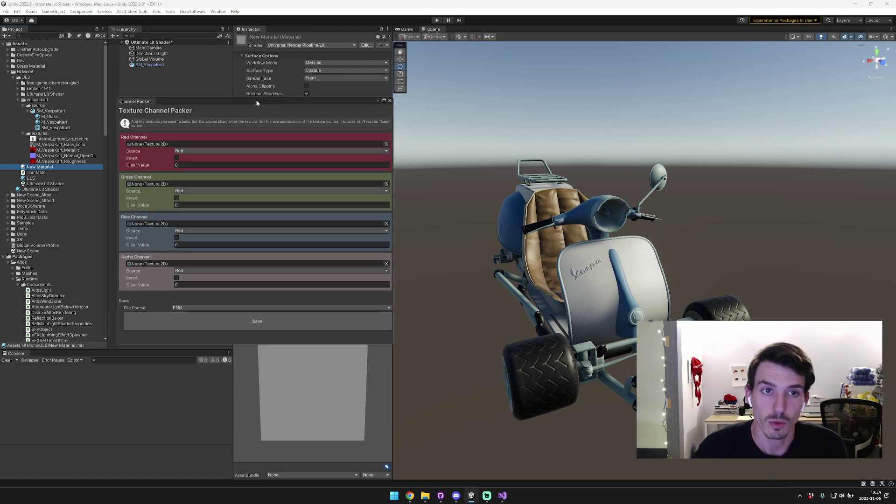
drag(255, 102, 252, 201)
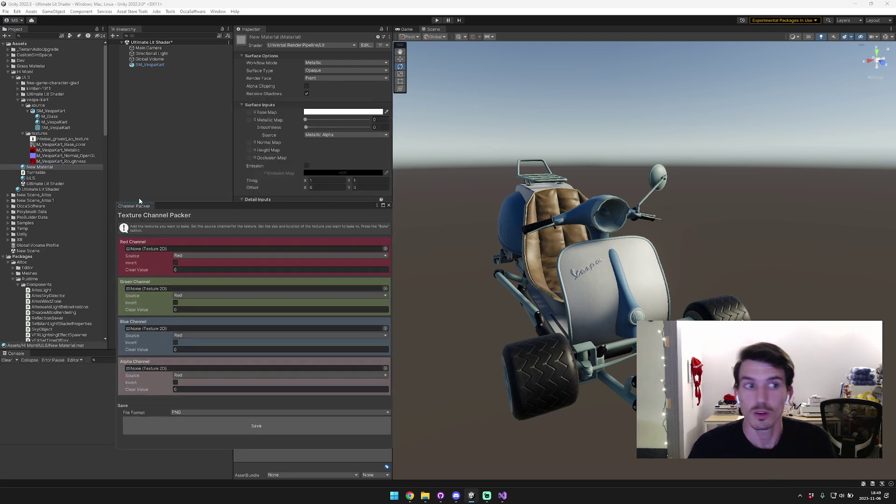
click(54, 167)
key(ctrl+d)
key(ctrl+d)
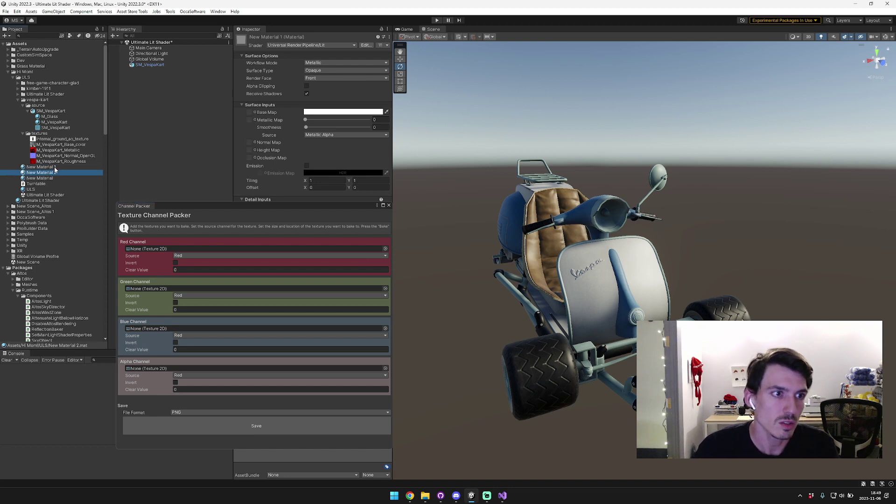
Set the shader of New Material 1 to OccaSoftware/UltimateLitShader.
click(66, 168)
click(321, 45)
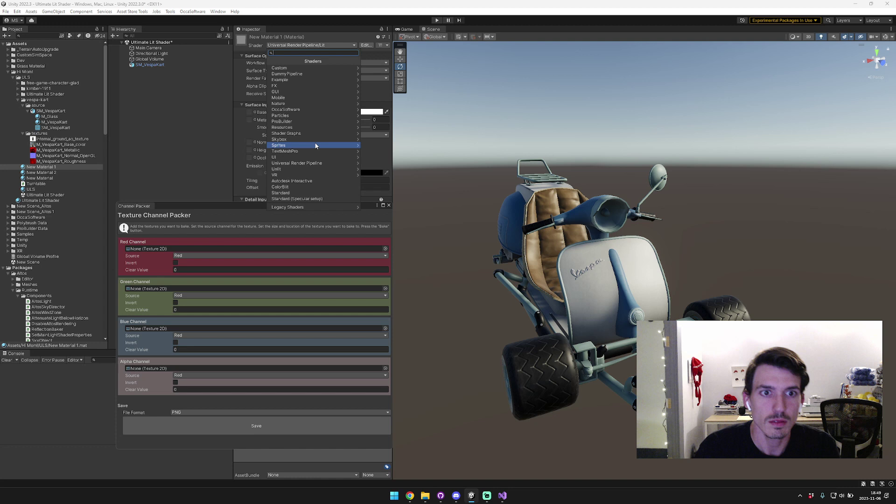
click(314, 110)
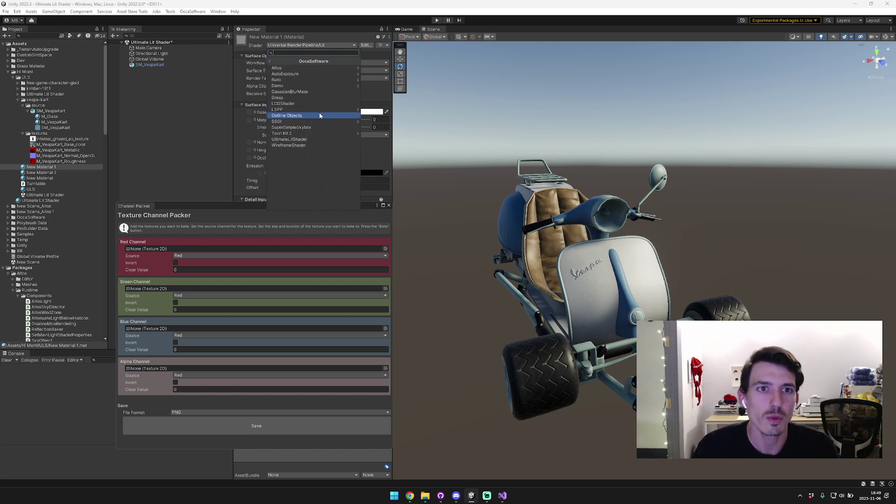
click(309, 139)
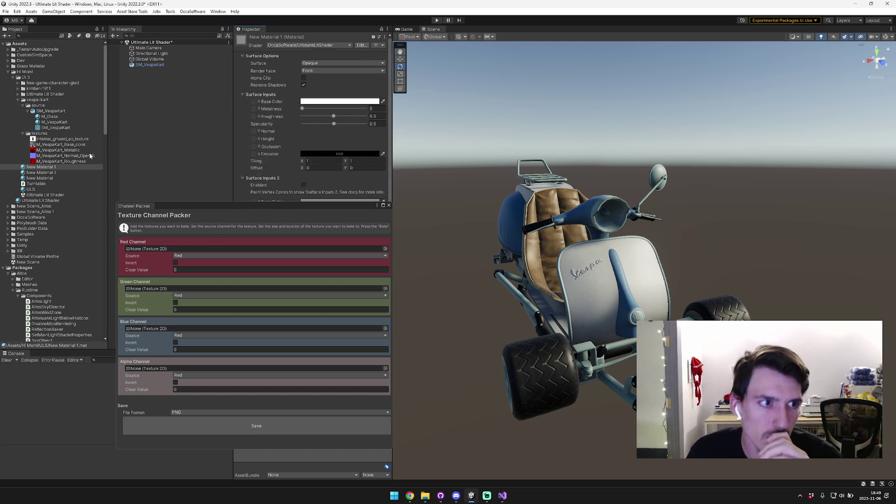
Assign the M_VespaKart base color, metallic, roughness and normal textures to the matching surface inputs of New Material 1.
drag(82, 145, 253, 101)
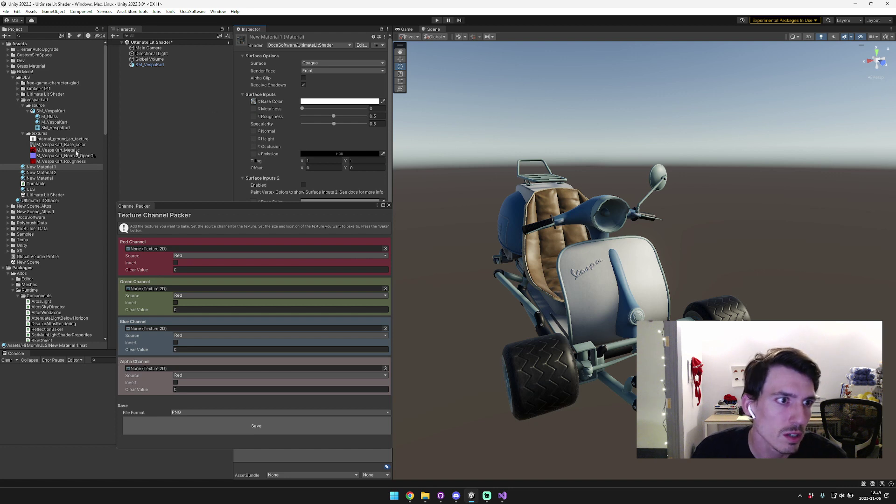
drag(78, 150, 253, 108)
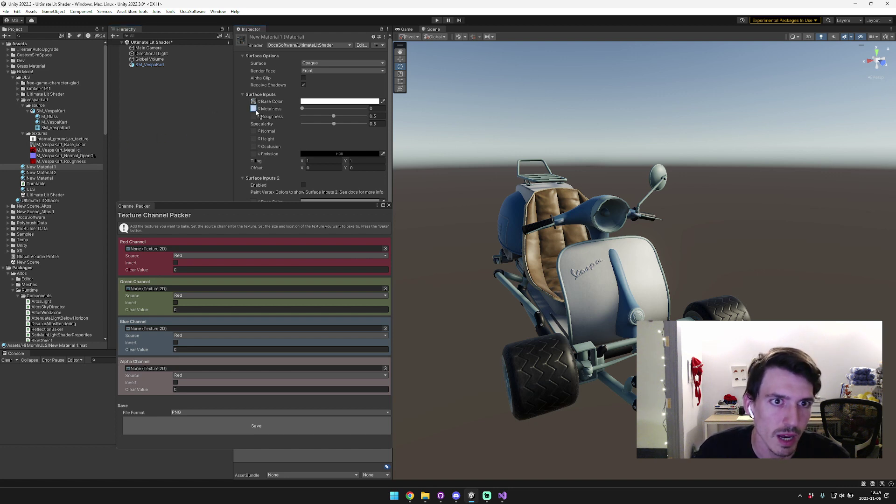
drag(72, 161, 254, 145)
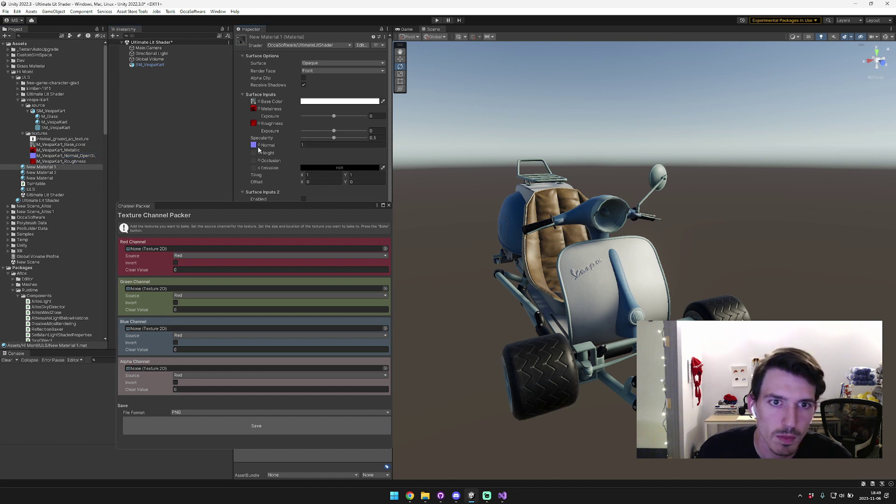
Rename the New Material 1 asset as Kart.
right_click(49, 169)
click(90, 202)
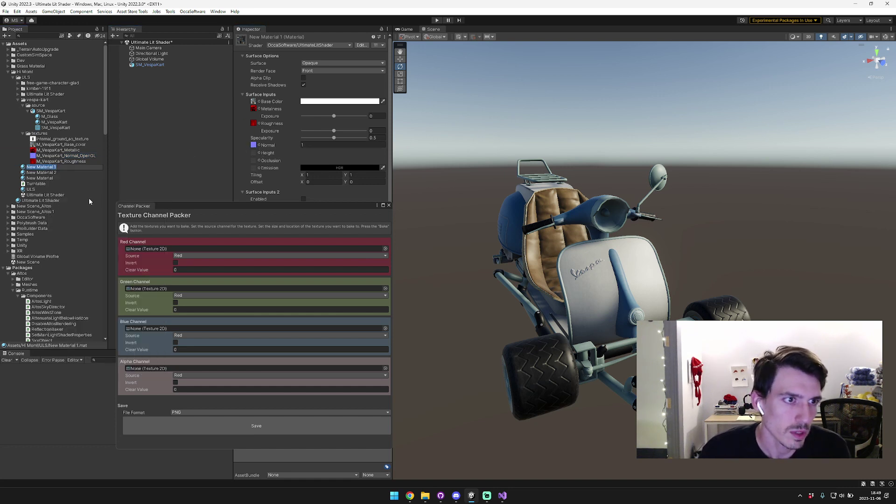
text(Kart)
key(Return)
Inspect the import settings of the ground AO and base color textures, narrowing the Channel Packer window that covers them.
drag(79, 167, 255, 166)
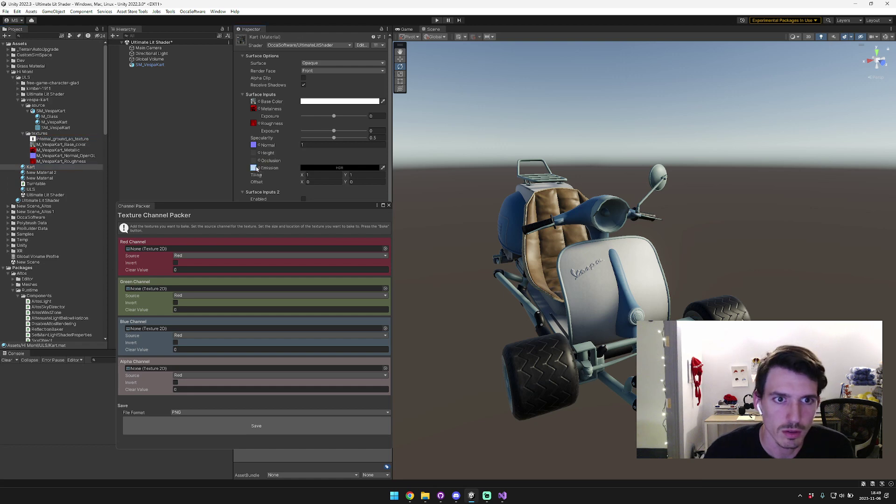
click(80, 140)
mouse_move(277, 206)
mouse_down()
mouse_move(421, 145)
mouse_move(377, 82)
mouse_move(323, 220)
mouse_move(287, 221)
mouse_up()
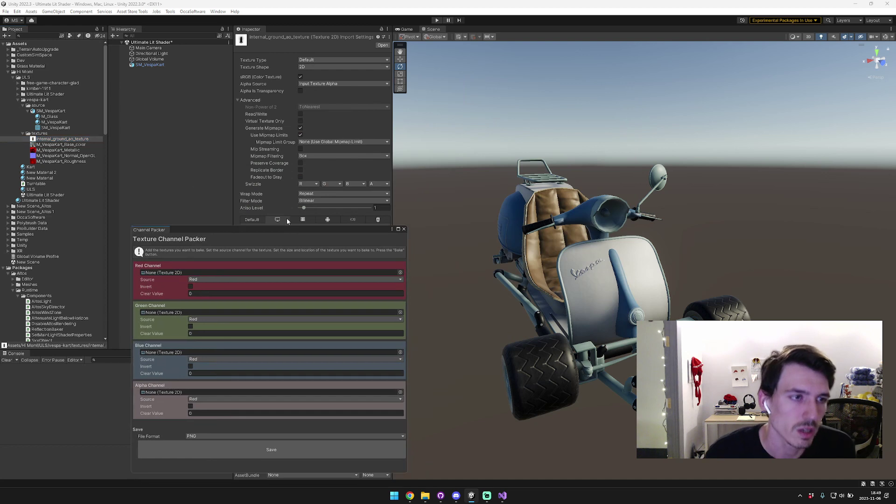
click(70, 145)
drag(407, 247, 382, 250)
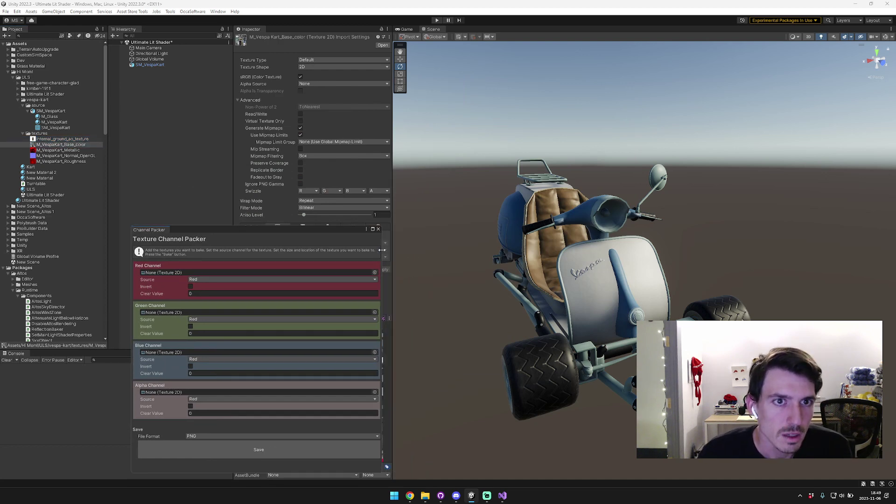
Duplicate SM_VespaKart in the scene and move the copy along X to about 1.287, beside the original.
click(45, 173)
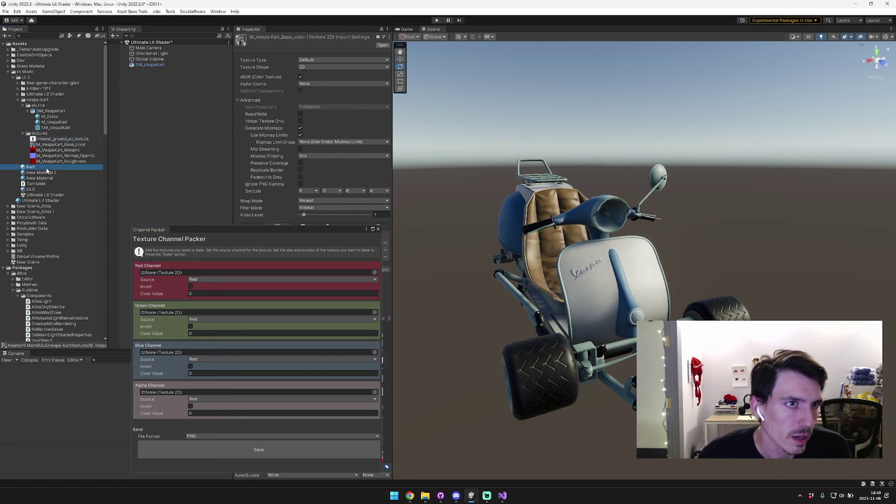
click(159, 66)
right_drag(556, 266, 580, 255)
key(ctrl+d)
key(w)
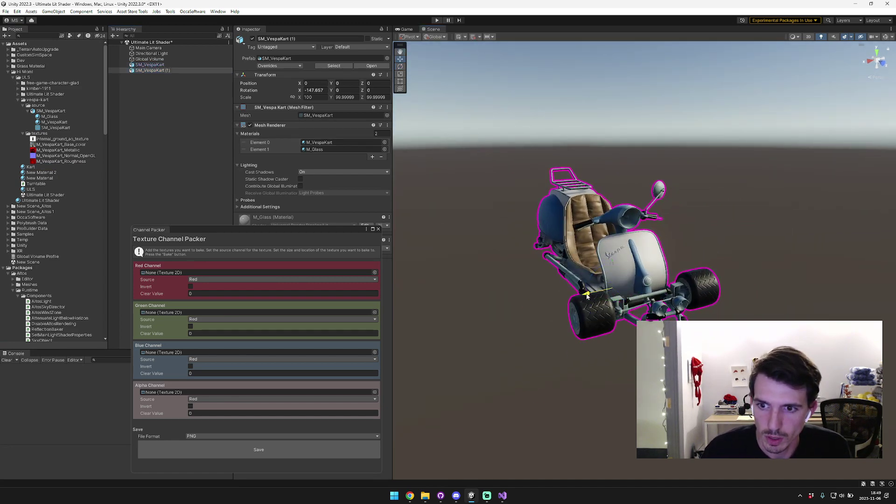
drag(588, 297, 445, 339)
right_drag(555, 306, 537, 290)
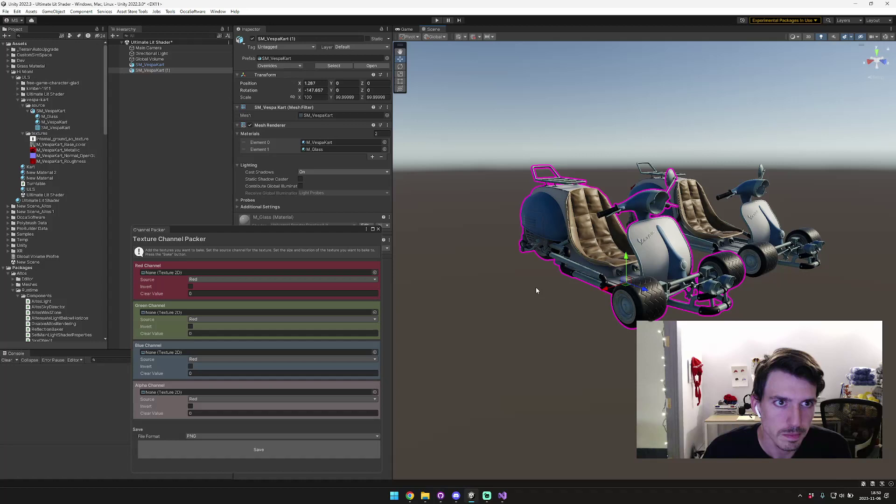
Assign the Kart material to Element 0 of the duplicated kart's Mesh Renderer.
drag(31, 167, 347, 146)
scroll(532, 149, up, 3)
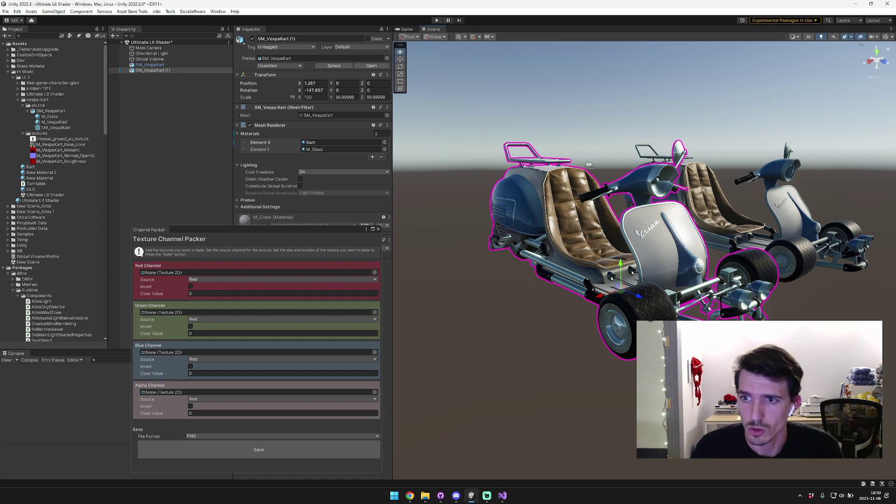
key(d)
Examine the original kart's M_VespaKart material and which of its surface input maps are assigned.
click(720, 204)
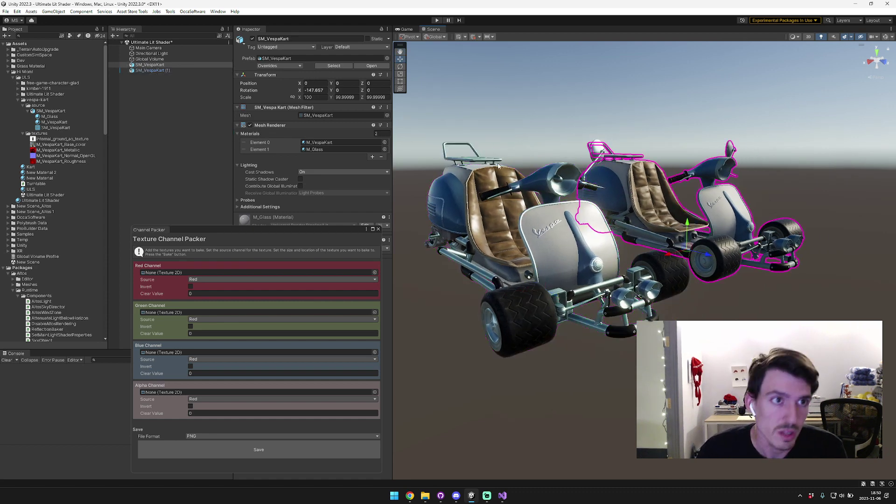
key(w)
key(e)
right_drag(501, 133, 500, 133)
key(d)
click(317, 143)
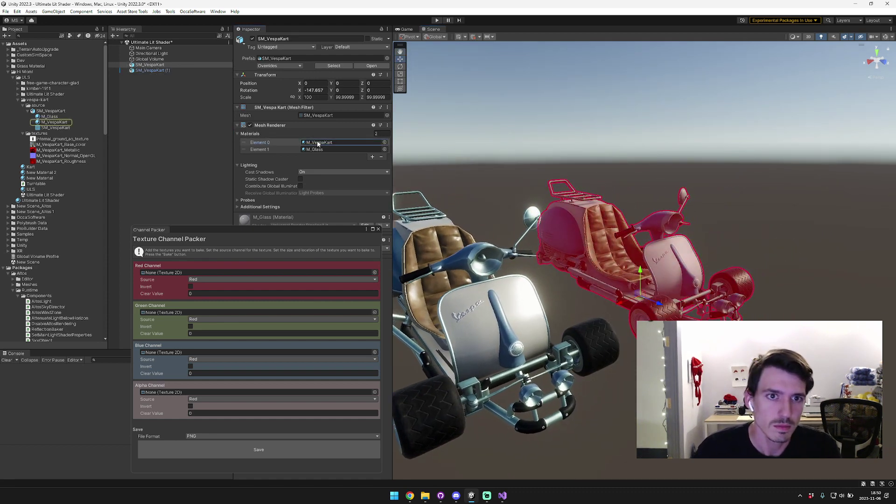
double_click(318, 143)
click(342, 17)
click(62, 123)
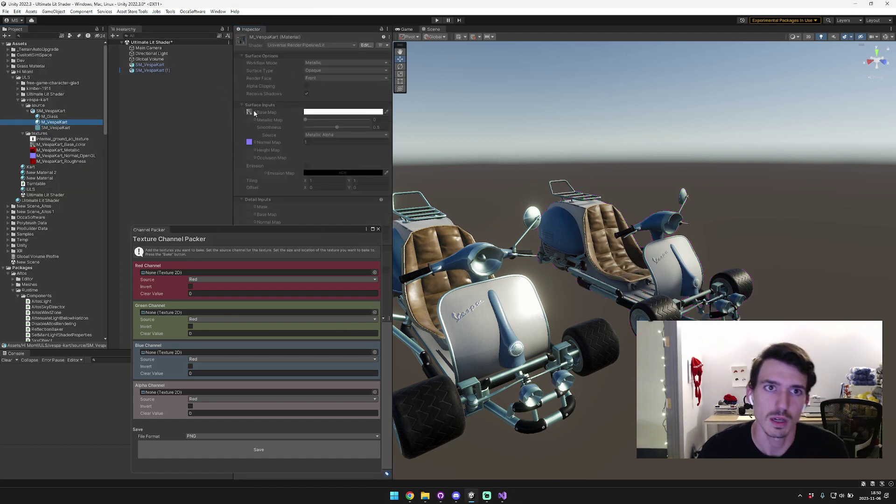
click(256, 121)
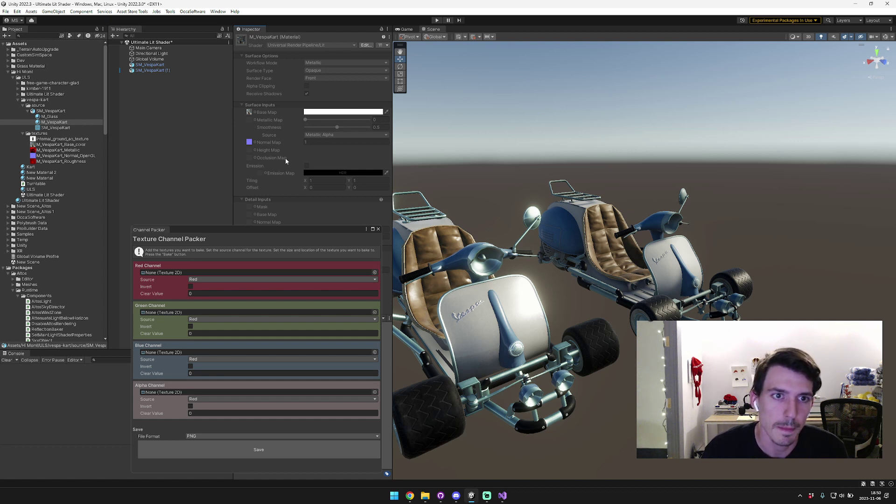
Rename the Kart material as Kart_ULS.
click(31, 166)
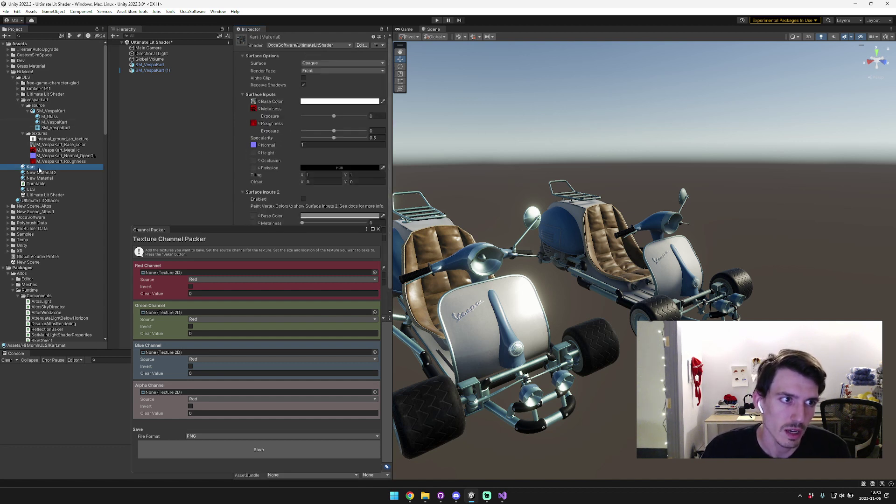
right_click(38, 166)
click(82, 200)
text(_ULS)
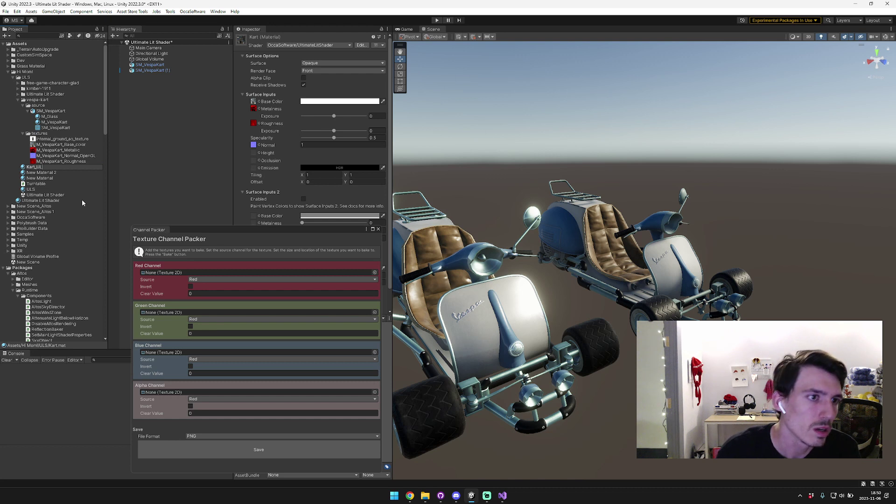
key(Return)
Duplicate the Kart_ULS material and rename the copy as Kart_Unity.
key(ctrl+d)
right_click(46, 166)
click(74, 200)
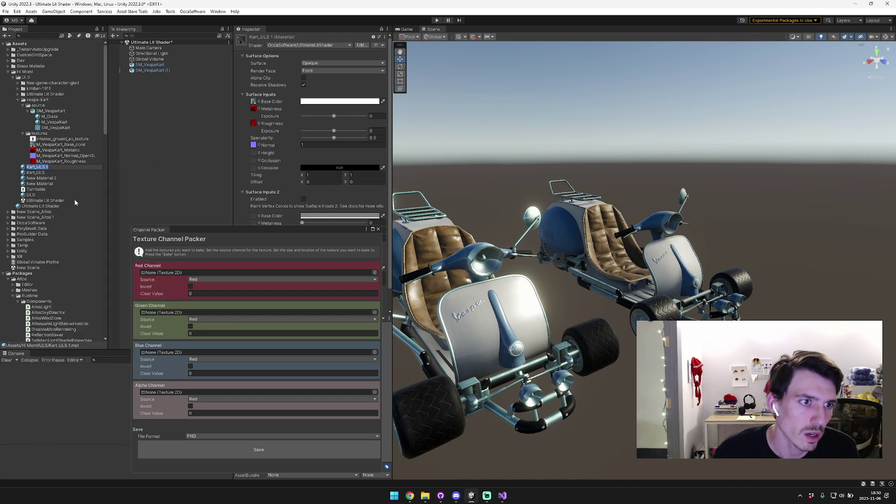
key(Right)
key(BackSpace)
key(BackSpace)
key(BackSpace)
key(BackSpace)
key(BackSpace)
text(Unity)
key(Return)
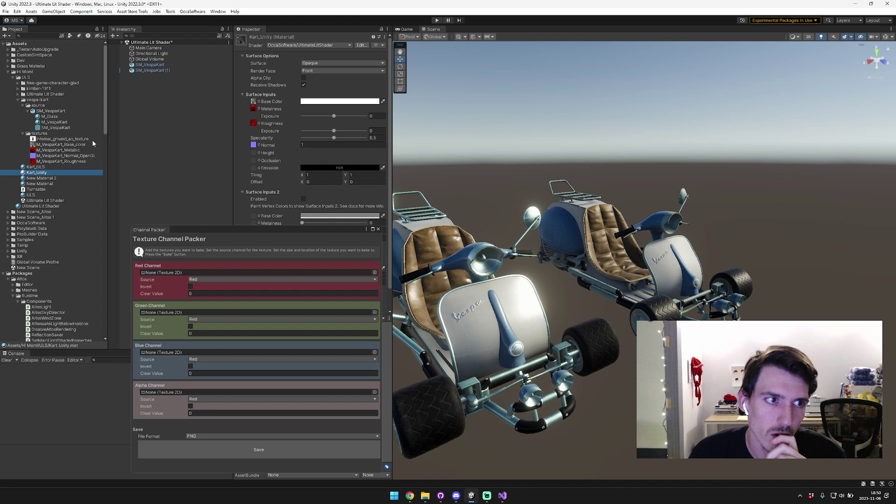
Switch Kart_Unity to the Universal Render Pipeline/Lit shader and assign M_VespaKart_Base_color as its Base Map.
click(319, 45)
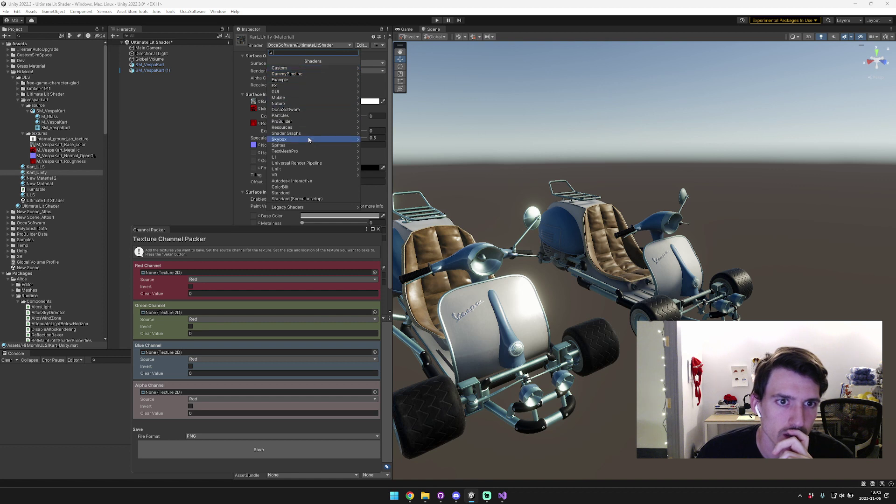
click(312, 163)
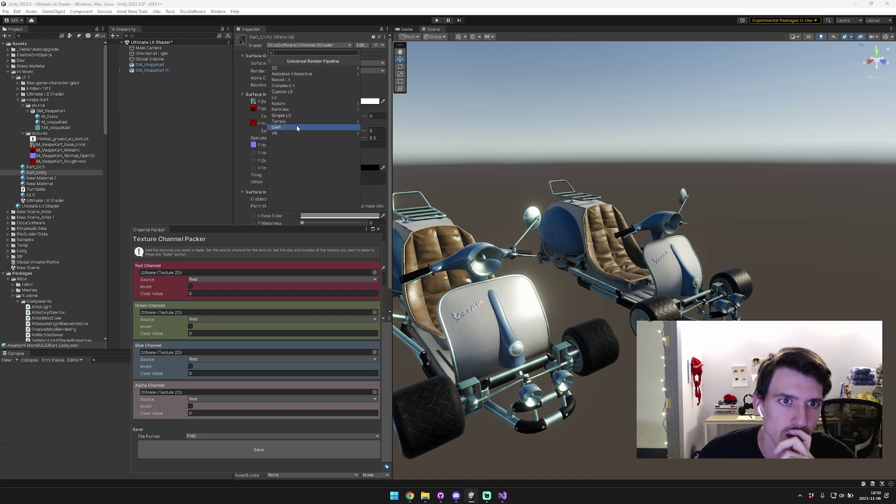
click(308, 97)
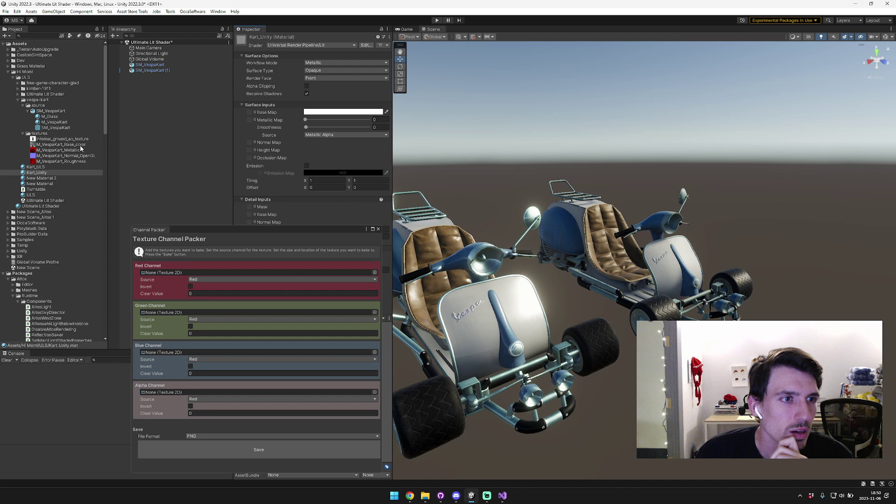
drag(80, 147, 253, 116)
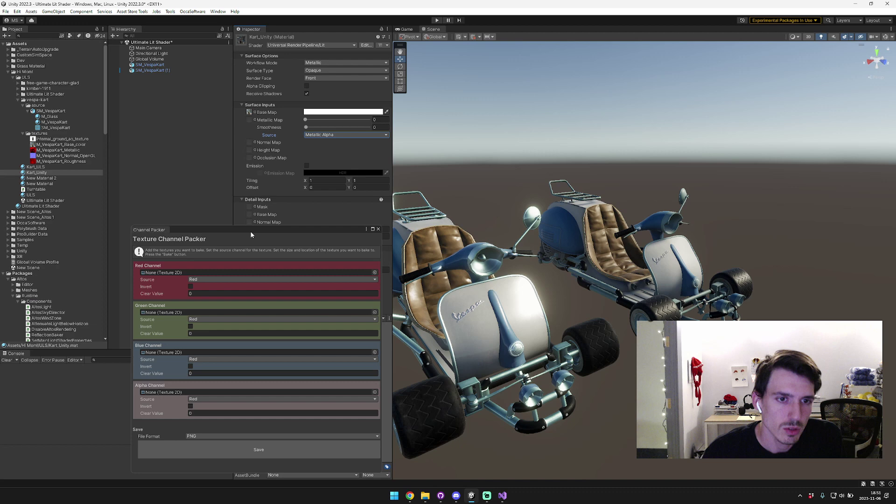
Reposition the Texture Channel Packer window and load M_VespaKart_Metallic as the Red Channel texture.
drag(250, 235, 208, 178)
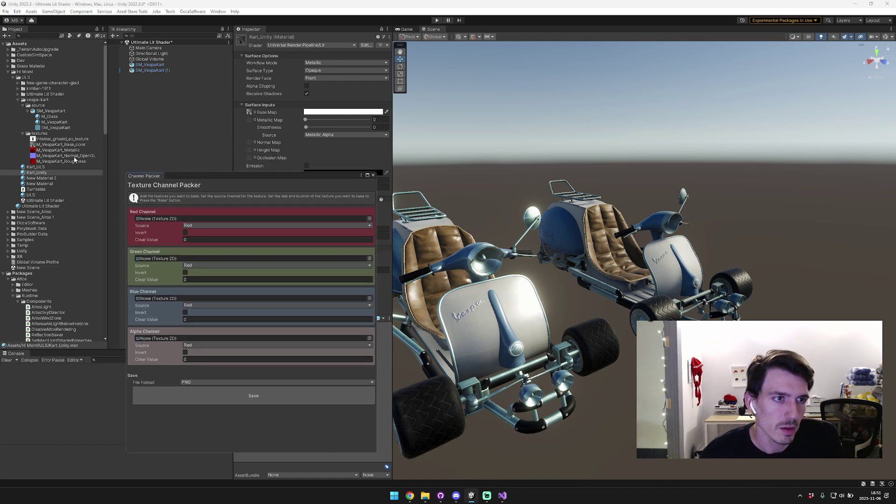
drag(59, 150, 216, 220)
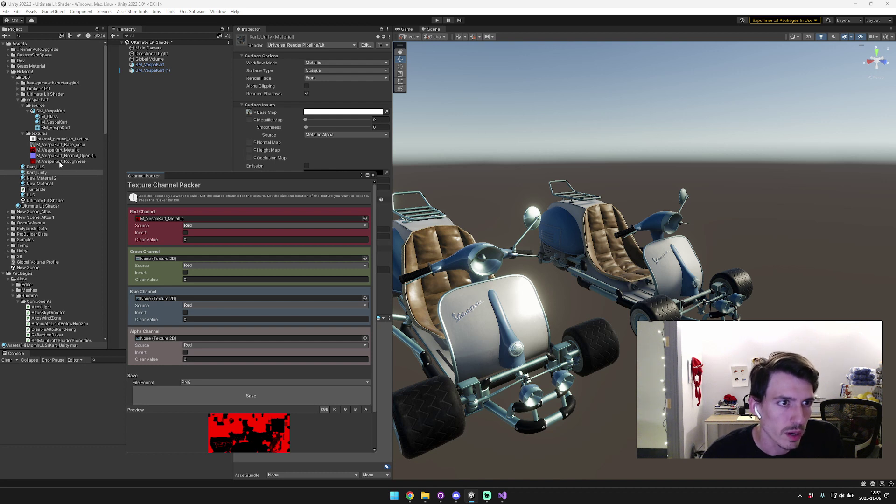
Load M_VespaKart_Roughness as the inverted Alpha Channel texture and check the packed alpha in the preview.
drag(65, 162, 155, 350)
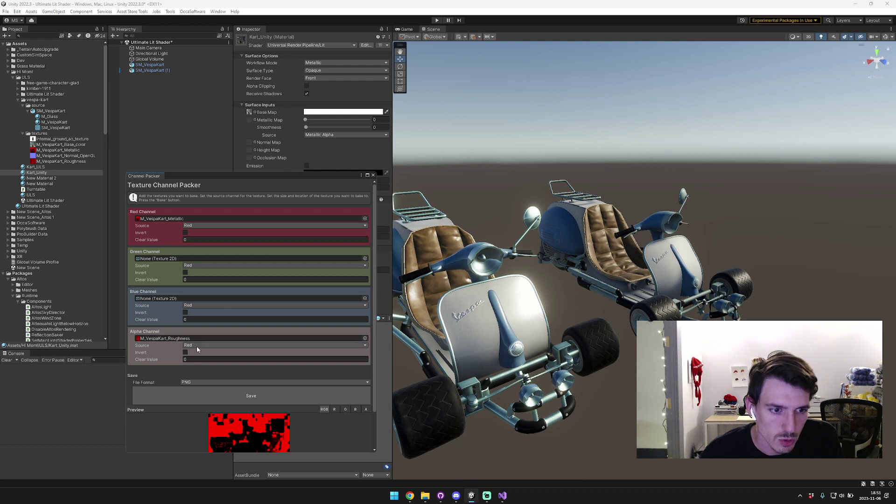
click(200, 346)
click(198, 353)
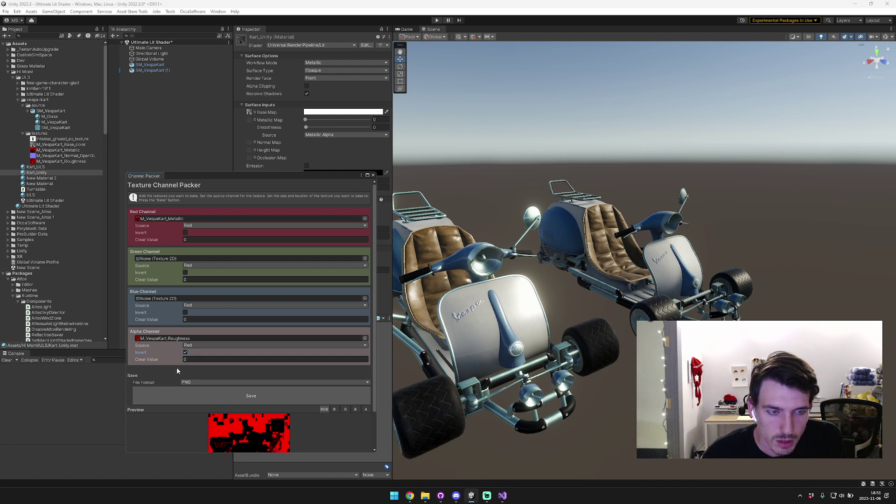
scroll(199, 366, down, 2)
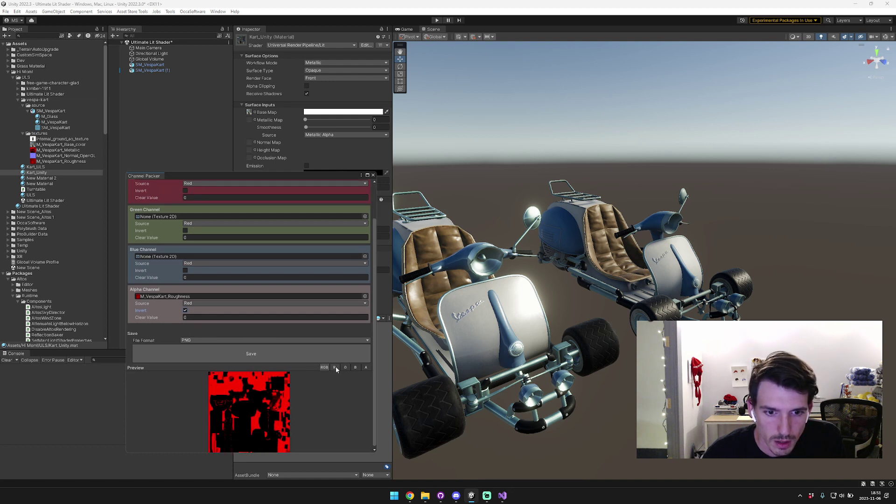
click(366, 367)
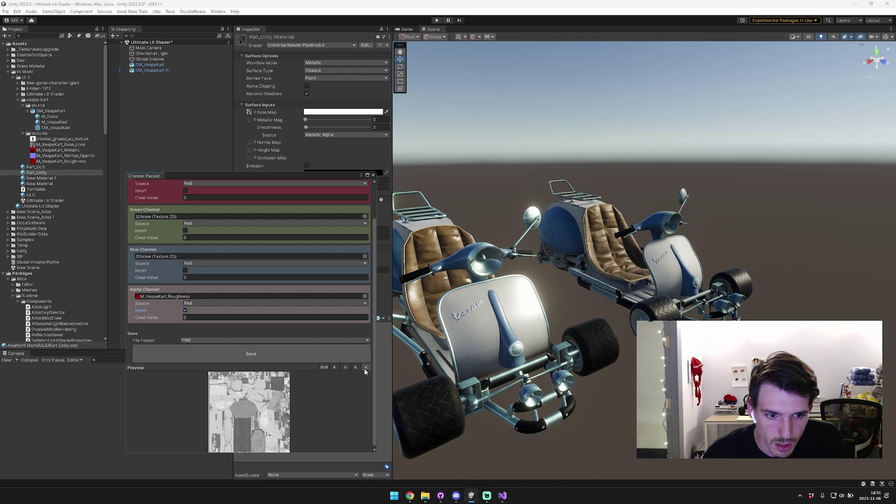
click(325, 368)
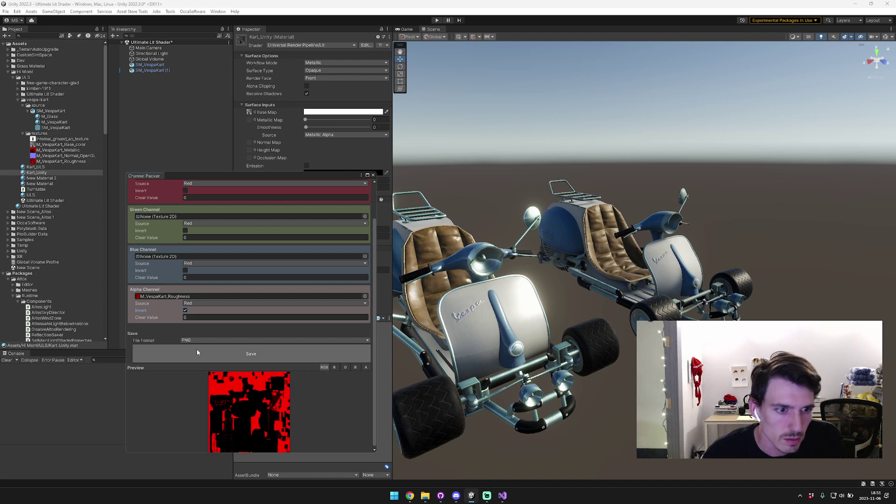
Save the packed texture as Metallic_Smoothness.png in the ULS folder inside Hi Mom!
click(221, 355)
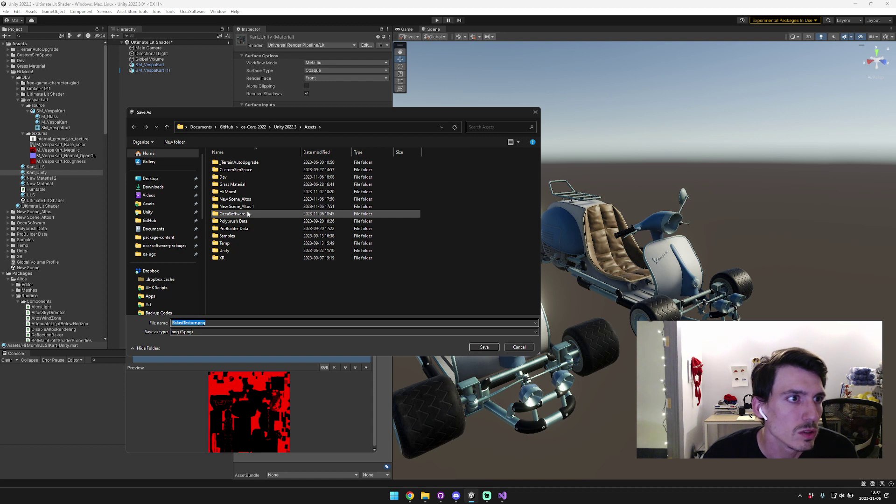
double_click(248, 192)
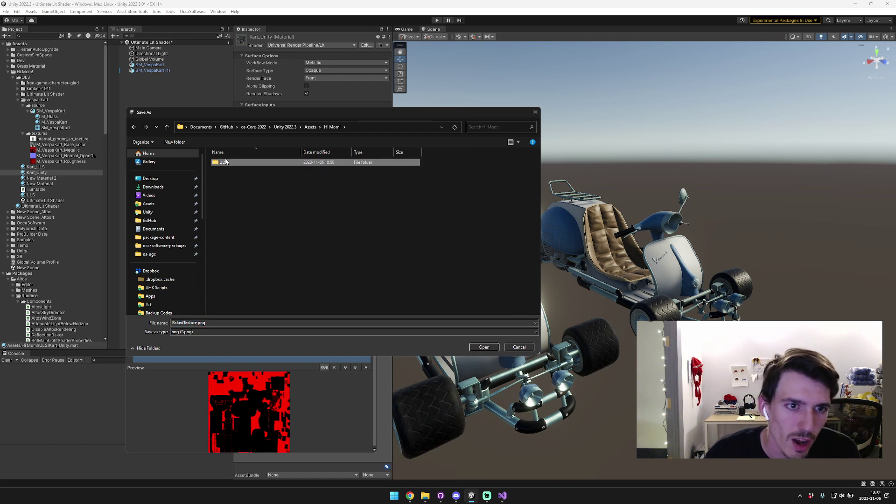
double_click(243, 162)
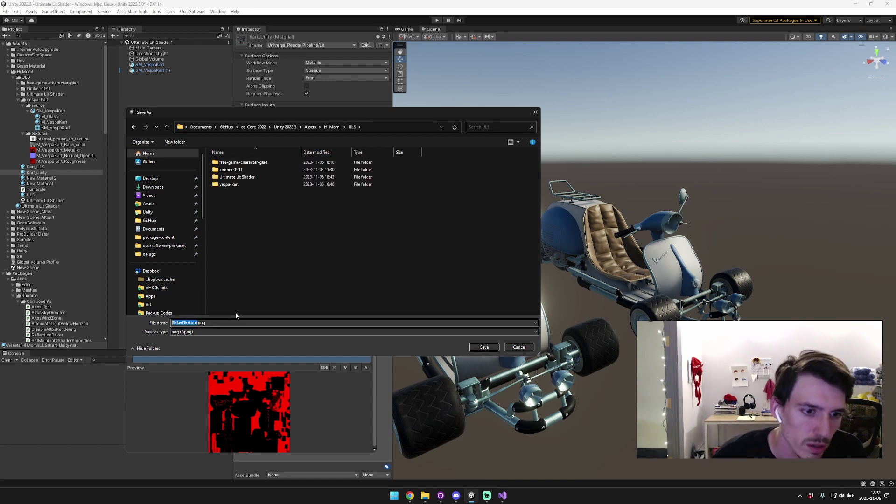
text(Metallic_Sm)
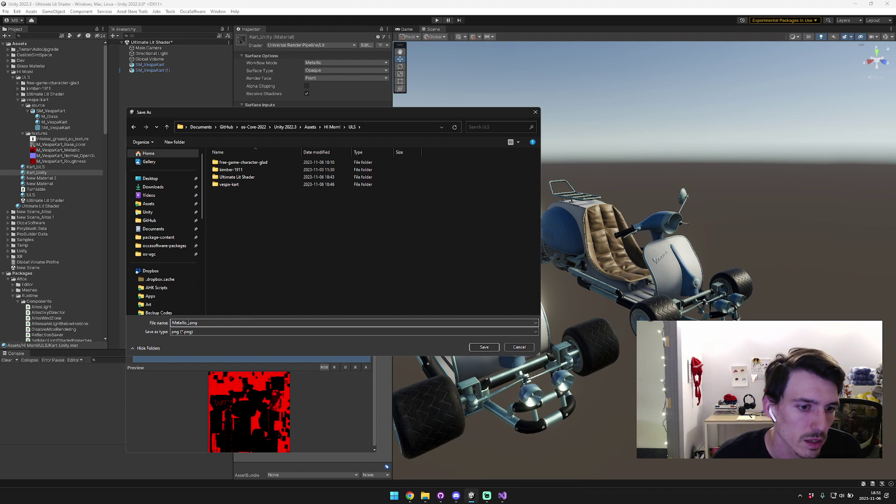
text(oothness)
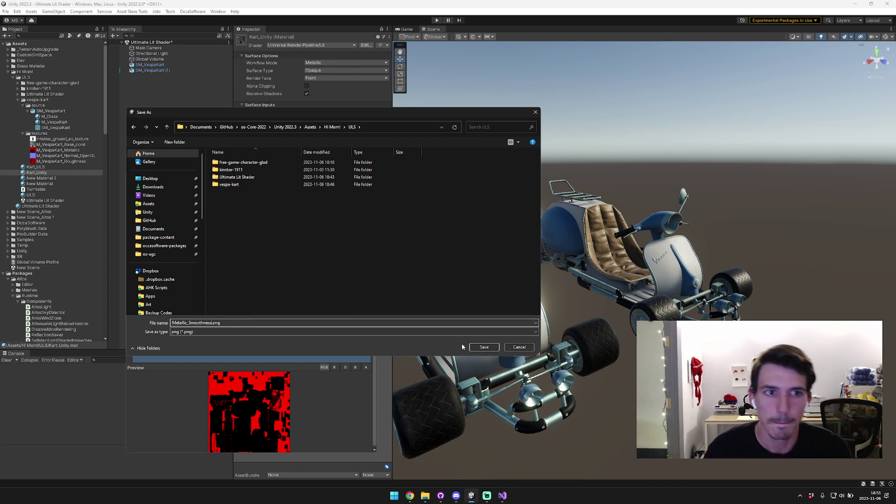
click(485, 346)
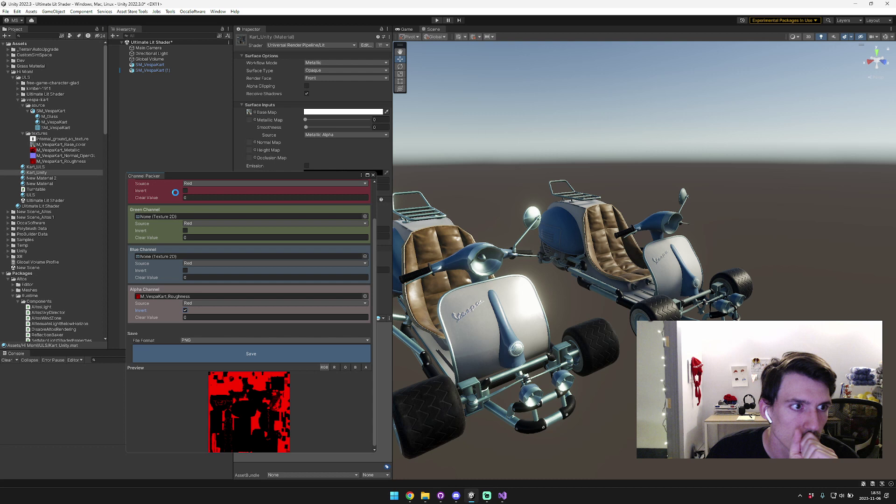
Set up Kart_Unity on the second kart with Metallic_Smoothness as Metallic Map, Smoothness 1 and M_VespaKart_Normal_OpenGL as Normal Map.
drag(53, 179, 253, 122)
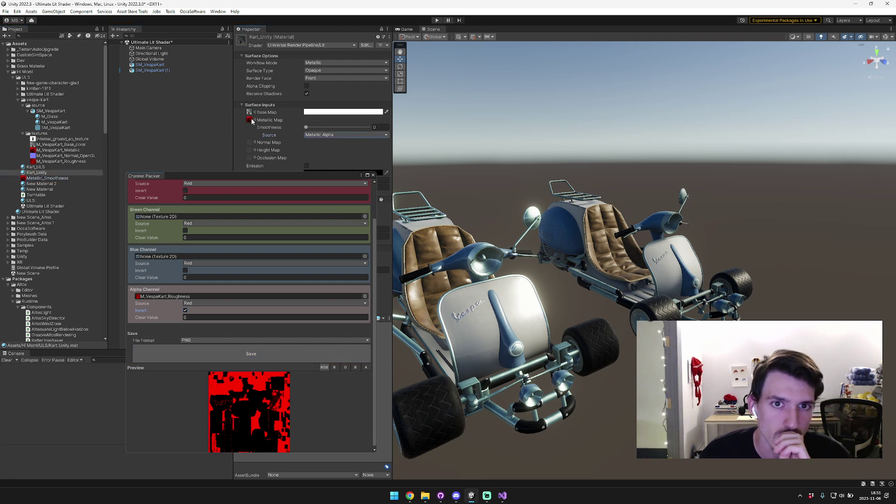
drag(309, 126, 372, 130)
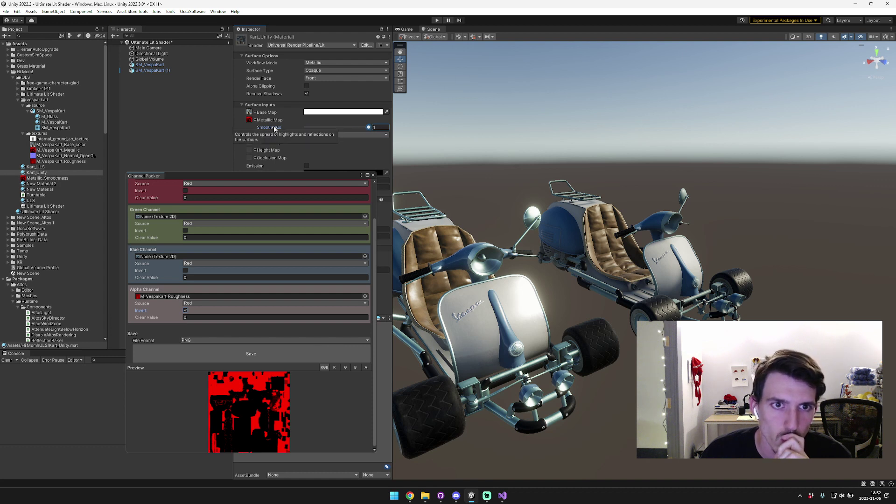
drag(38, 174, 670, 274)
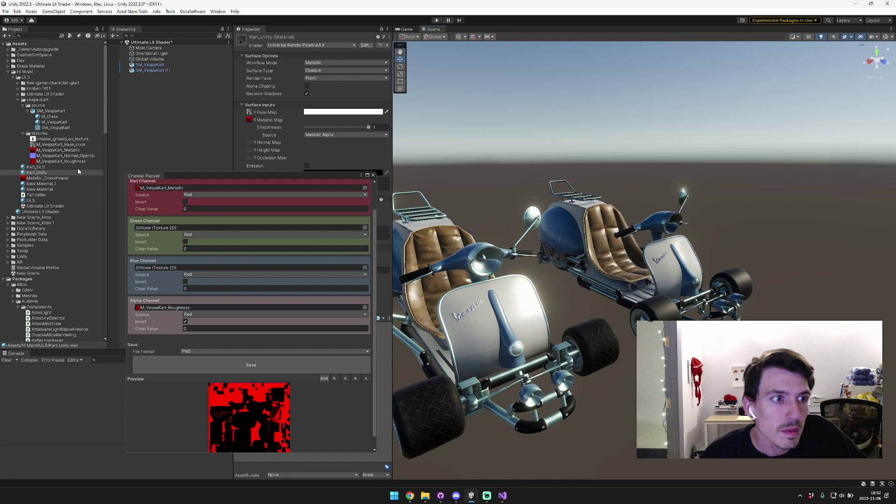
drag(66, 155, 249, 142)
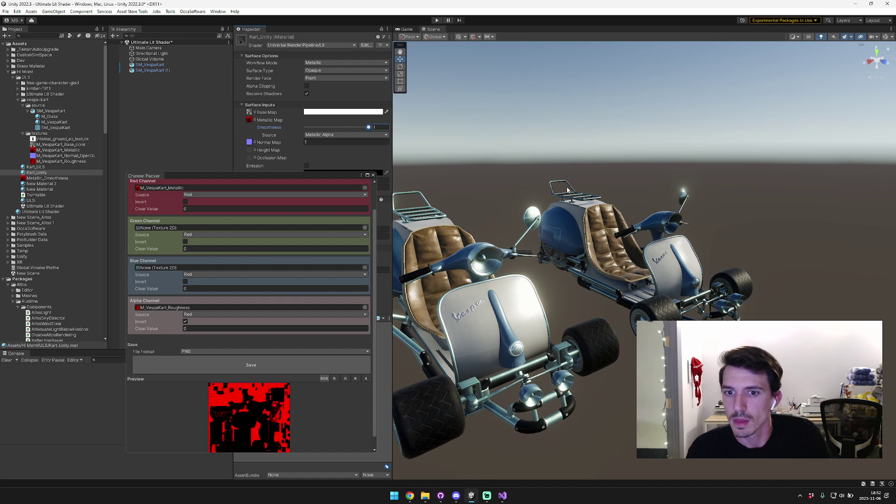
Examine both karts from several angles, comparing reflections on the wheels, body panels, seats and mirrors.
alt+drag(571, 199, 604, 215)
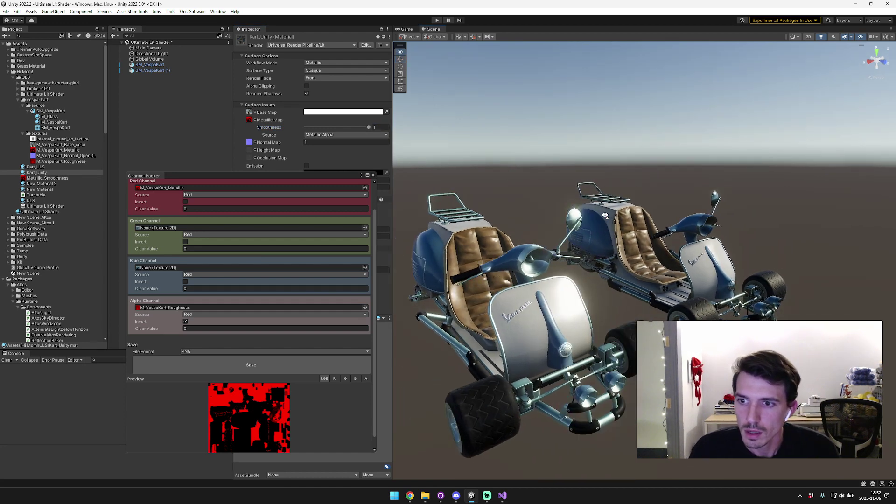
alt+drag(605, 216, 608, 238)
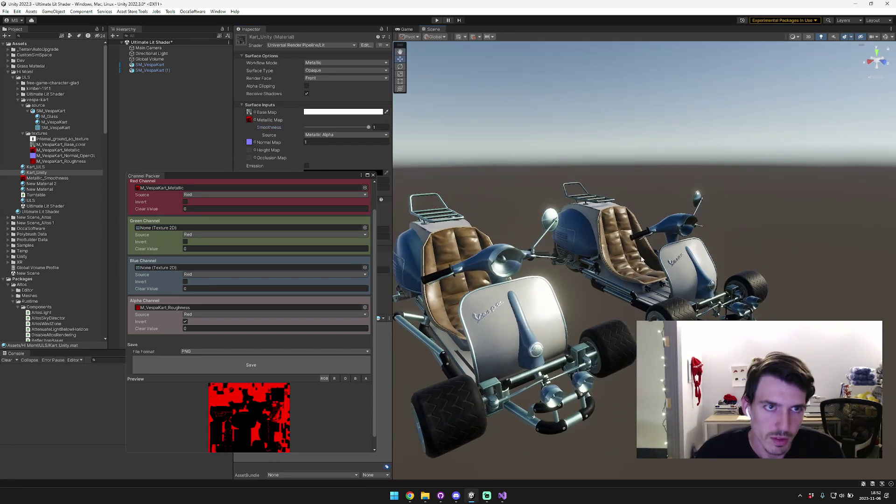
key(s)
right_drag(487, 308, 579, 280)
key(w)
key(q)
key(e)
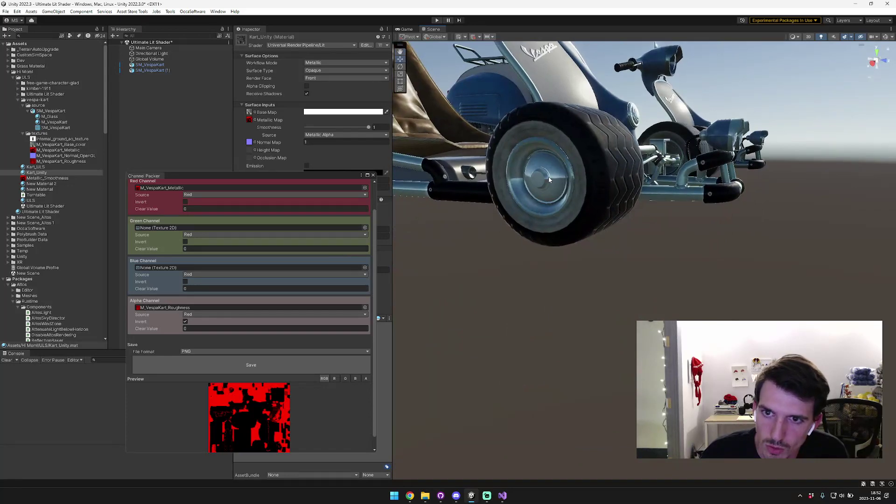
right_drag(550, 180, 615, 170)
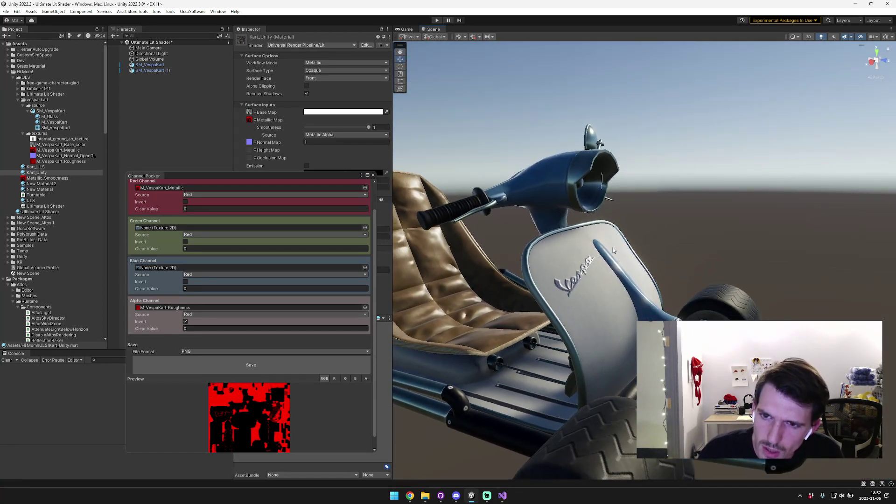
right_drag(614, 251, 573, 216)
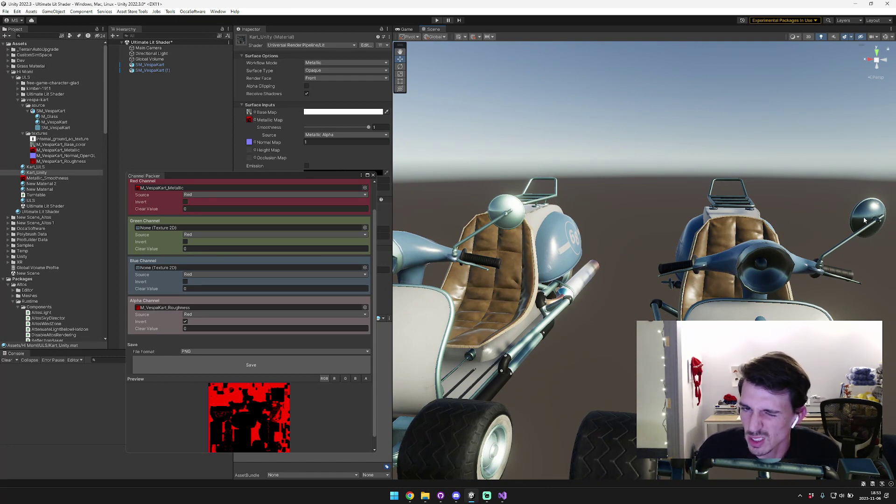
click(369, 128)
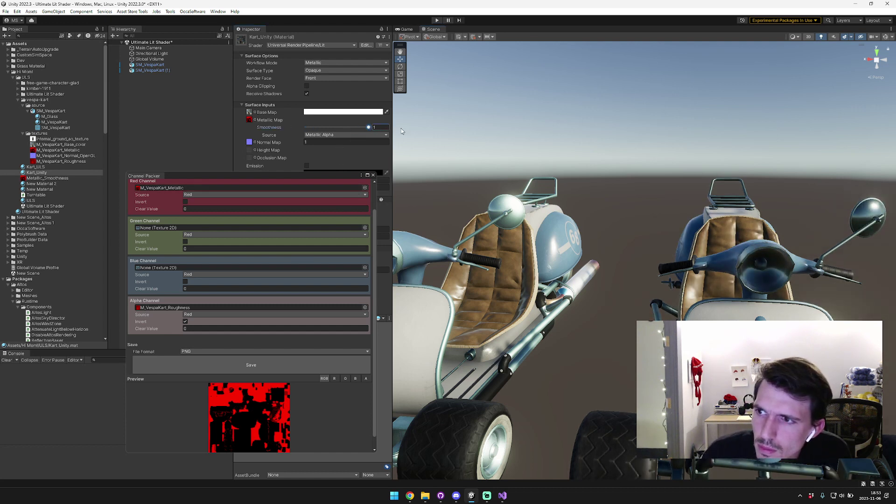
mouse_move(401, 129)
mouse_down()
mouse_move(278, 128)
mouse_move(400, 136)
mouse_move(327, 134)
mouse_move(388, 136)
mouse_up()
right_drag(549, 146, 574, 148)
key(s)
Inspect the Roughness and Metalness exposure settings of the Kart_ULS material.
click(48, 167)
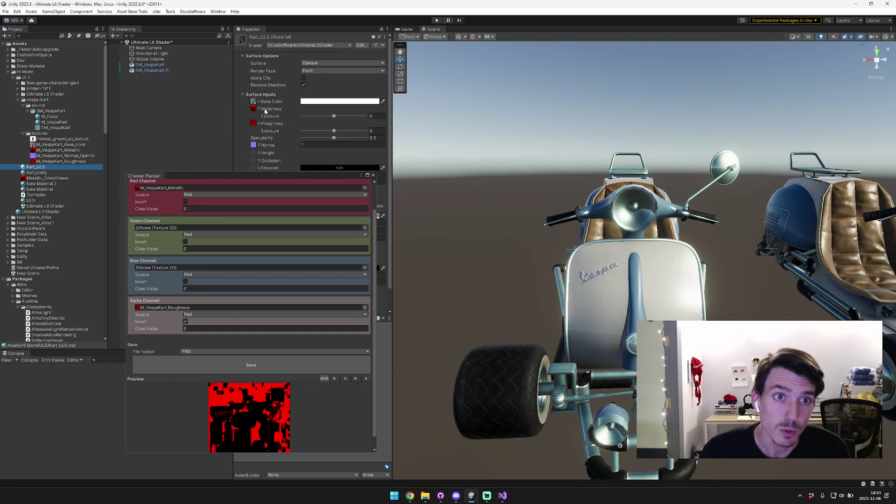
click(334, 133)
mouse_move(332, 133)
mouse_down()
mouse_move(321, 134)
mouse_move(344, 134)
mouse_move(320, 133)
mouse_move(331, 133)
mouse_up()
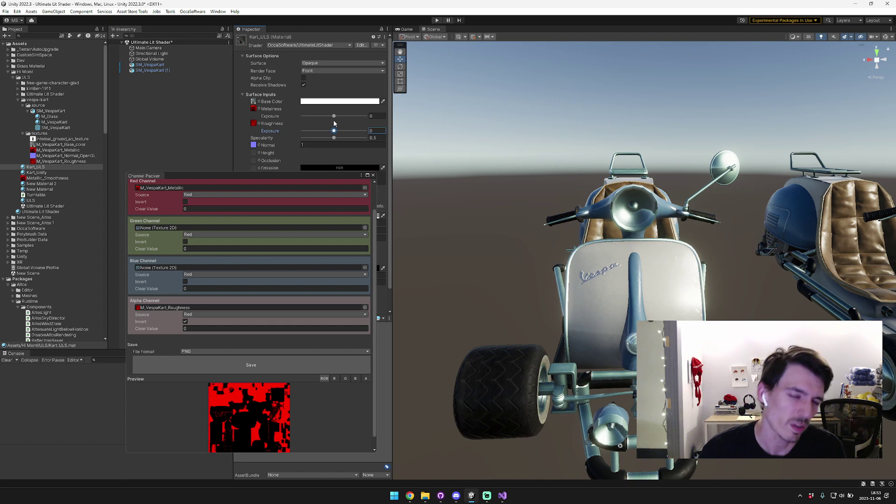
mouse_move(276, 125)
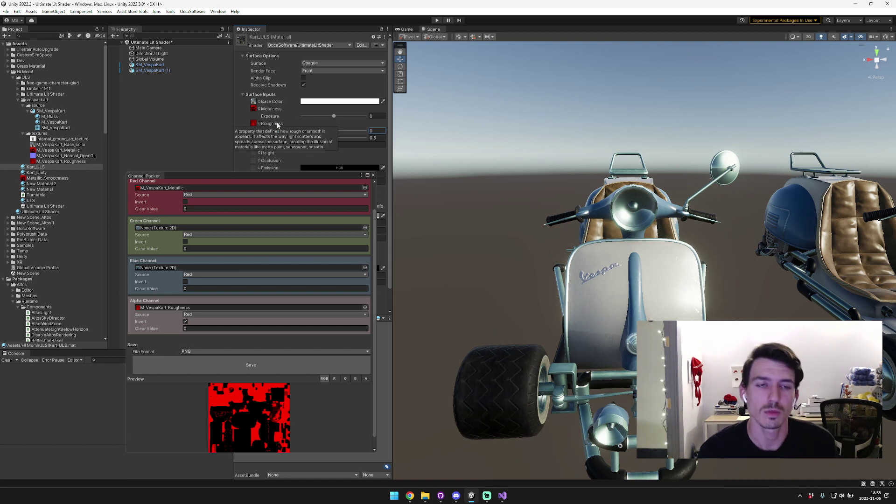
mouse_move(333, 118)
mouse_down()
mouse_move(299, 120)
mouse_move(337, 121)
mouse_up()
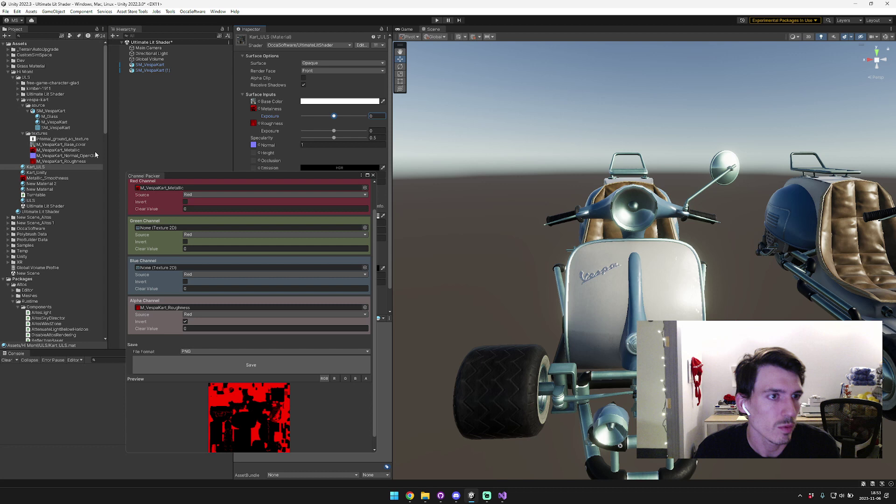
Review the import settings of the kart's metallic, roughness, base color and normal textures, moving the Channel Packer window out of the way.
click(79, 150)
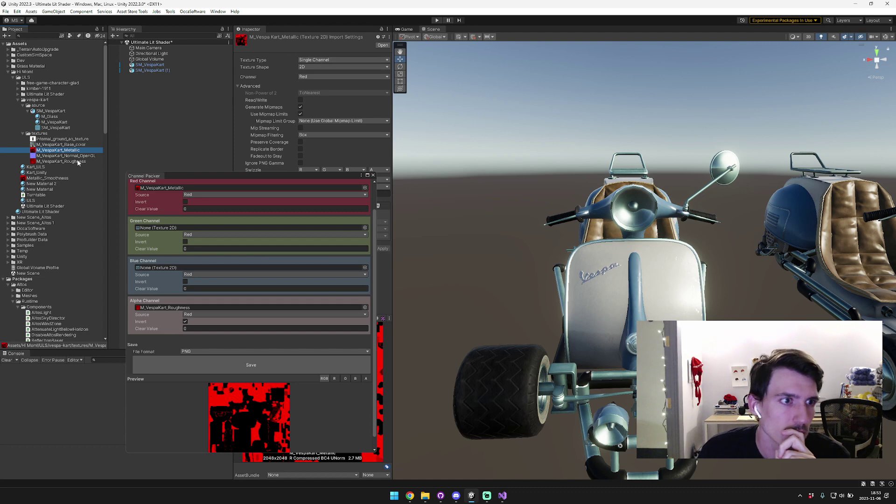
click(79, 162)
click(78, 146)
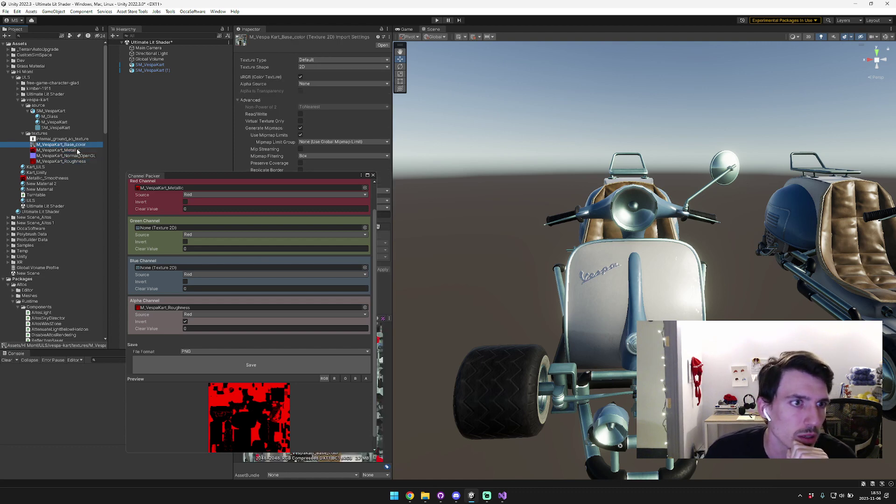
drag(264, 179, 229, 204)
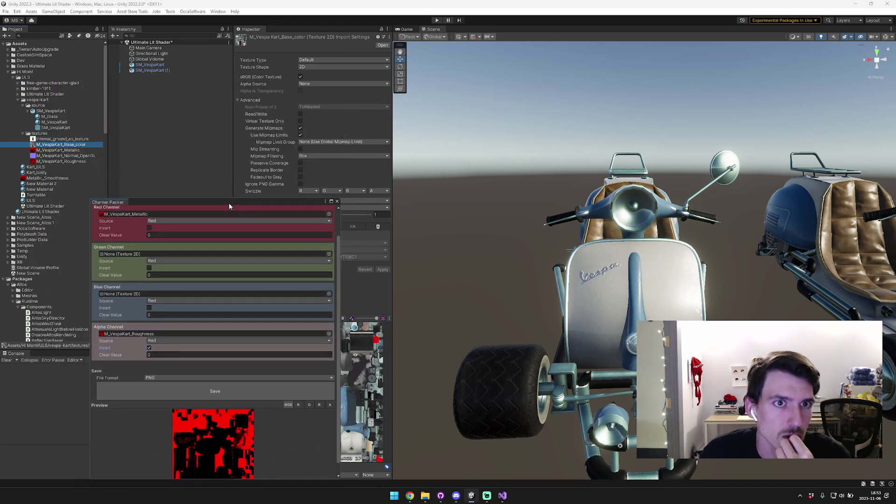
click(81, 157)
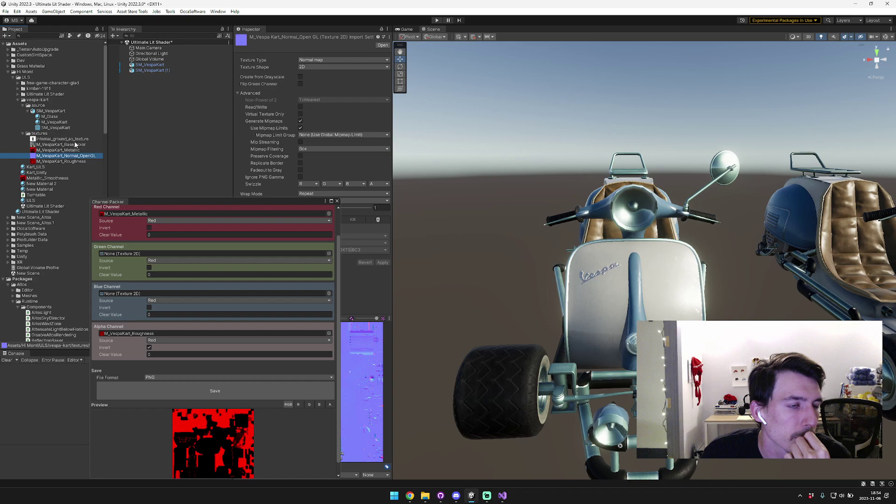
Reselect the Kart_ULS material and compare the two karts' front shields, headlights and tires from the front.
click(35, 167)
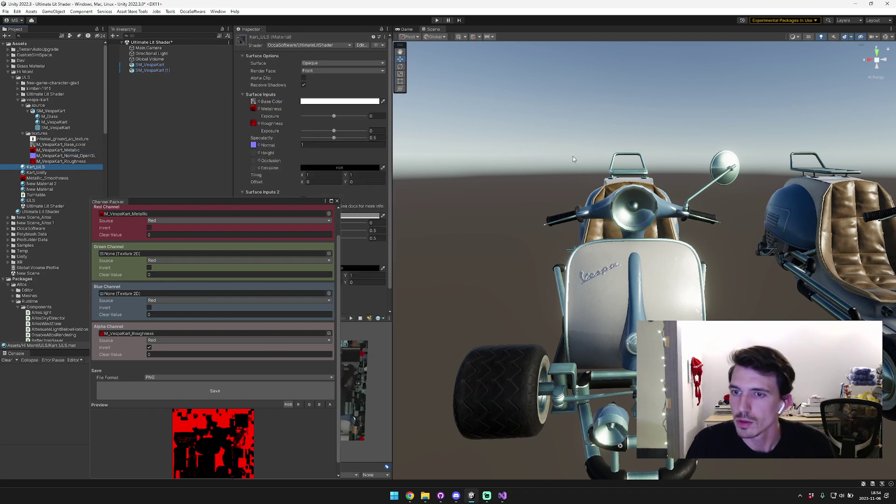
alt+drag(573, 156, 617, 164)
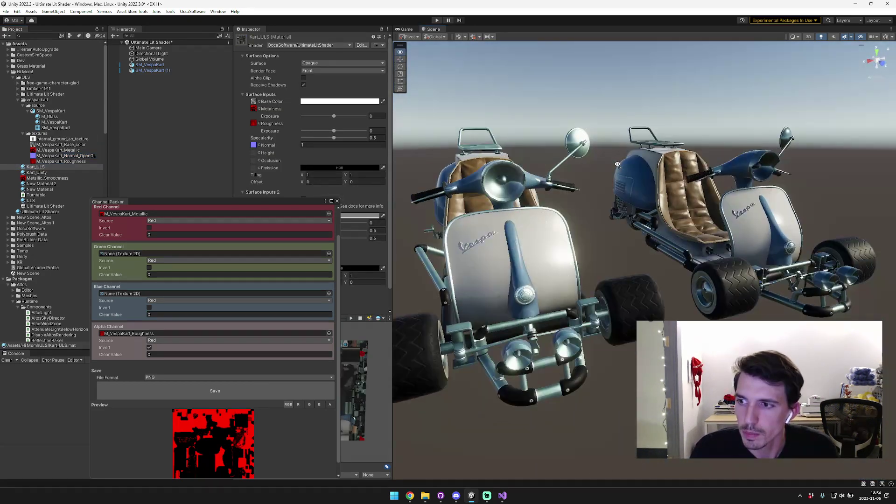
right_drag(617, 165, 566, 158)
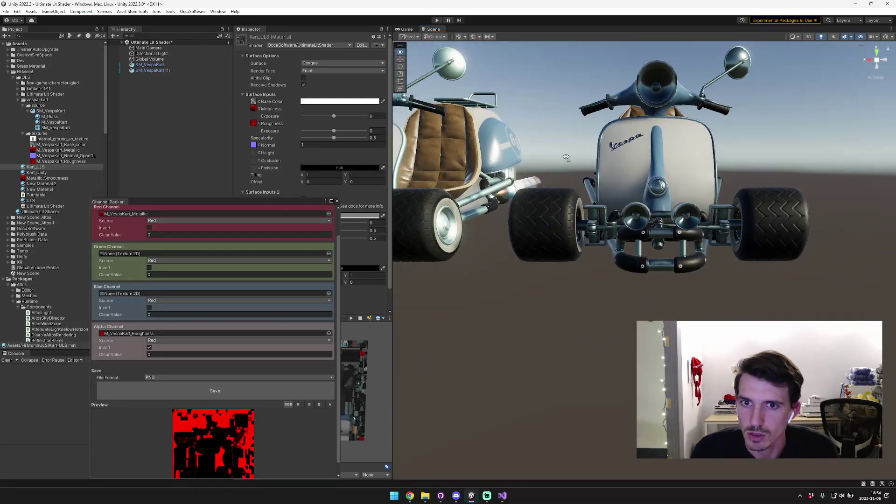
alt+drag(567, 157, 574, 161)
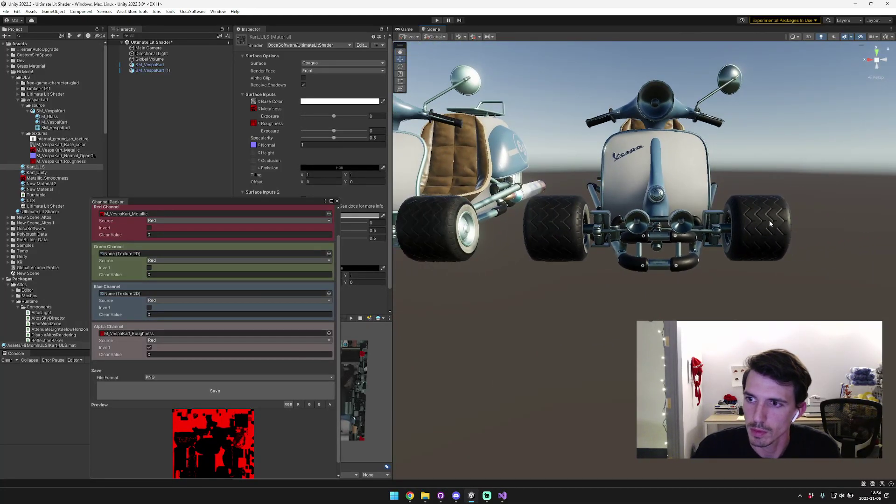
key(a)
right_drag(559, 216, 560, 216)
key(d)
key(w)
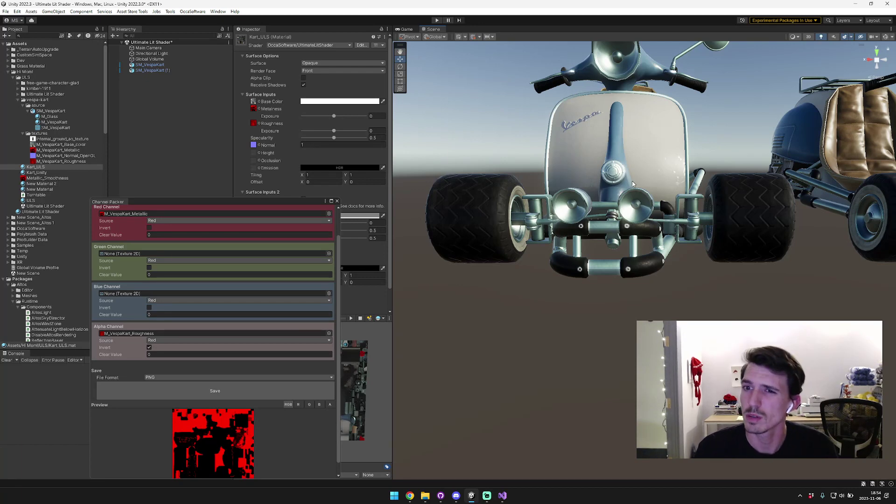
middle_drag(583, 125, 633, 183)
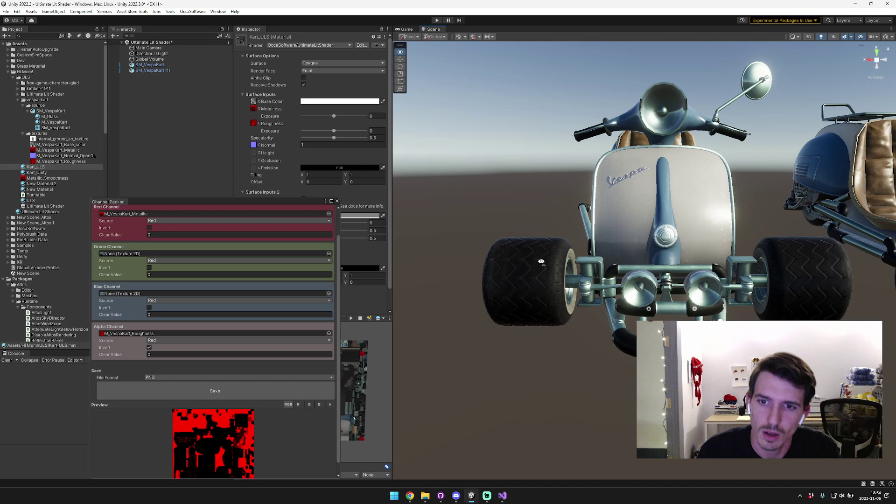
Compare the two karts' tires, exhaust pipes, taillights and rear body panels from the front around to the back.
alt+drag(633, 183, 537, 233)
key(e)
right_drag(528, 124, 738, 118)
alt+drag(738, 118, 864, 112)
key(a)
right_drag(864, 112, 83, 142)
key(s)
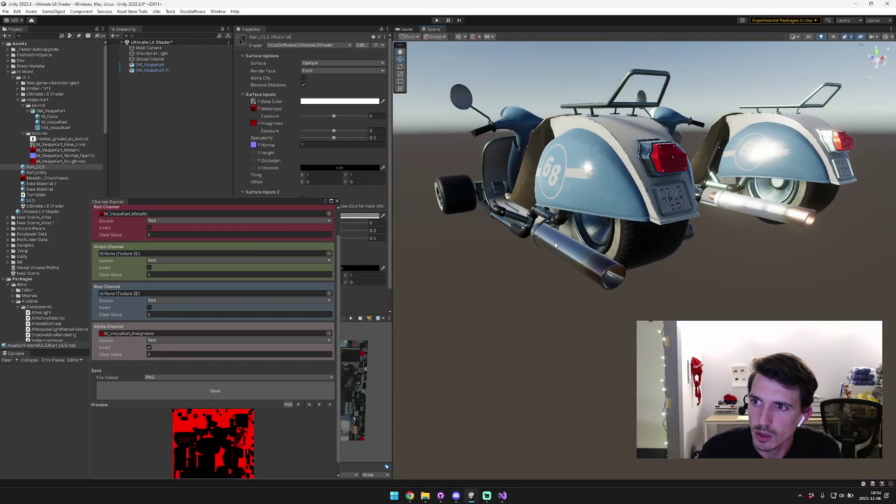
key(d)
right_drag(778, 243, 633, 221)
key(w)
Select SM_VespaKart (1), examine its exhaust, rear wheel and number 68 side panel up close, and clear the selection.
click(644, 223)
click(644, 223)
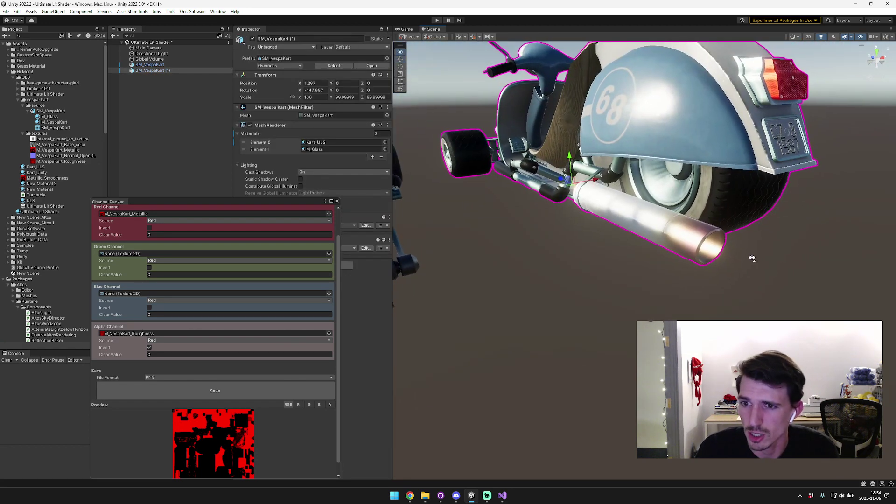
key(f)
alt+drag(771, 244, 669, 225)
key(a)
right_drag(669, 224, 743, 250)
key(s)
alt+drag(743, 251, 785, 235)
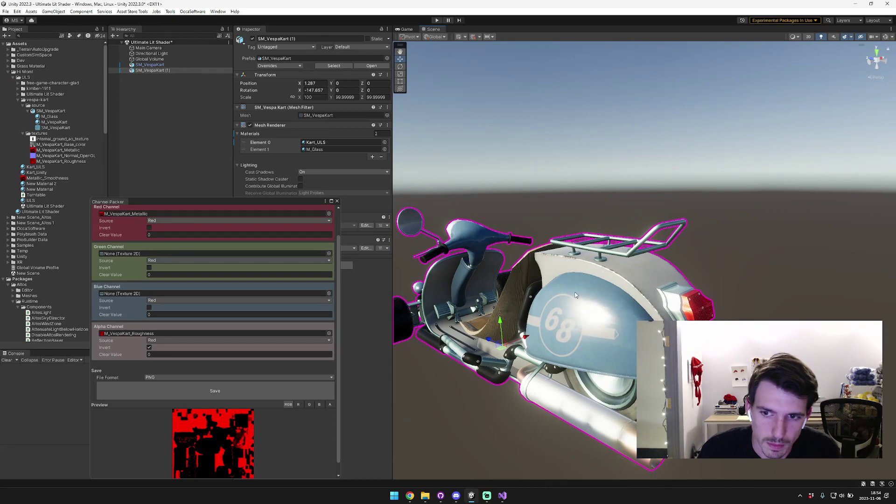
click(700, 234)
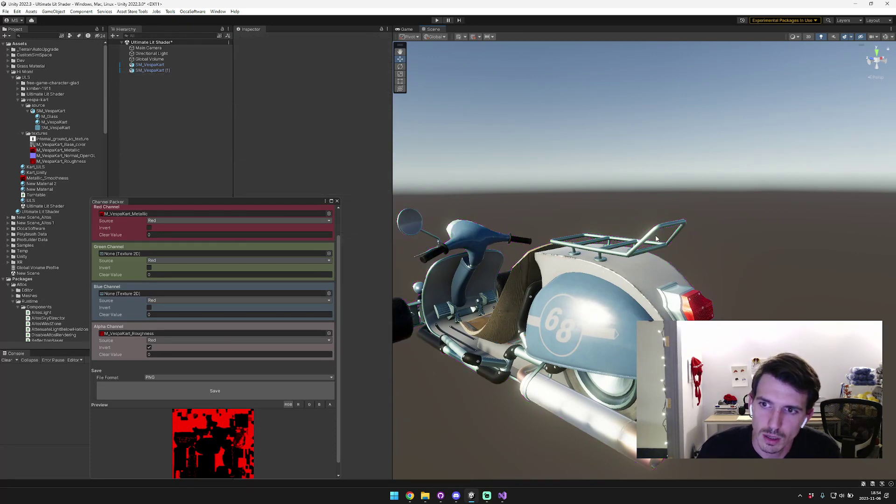
Compare the side panels, seats and exhausts of both karts from the rear side around to the front.
mouse_move(654, 232)
alt+mouse_down()
mouse_move(670, 222)
mouse_move(646, 243)
alt+mouse_up()
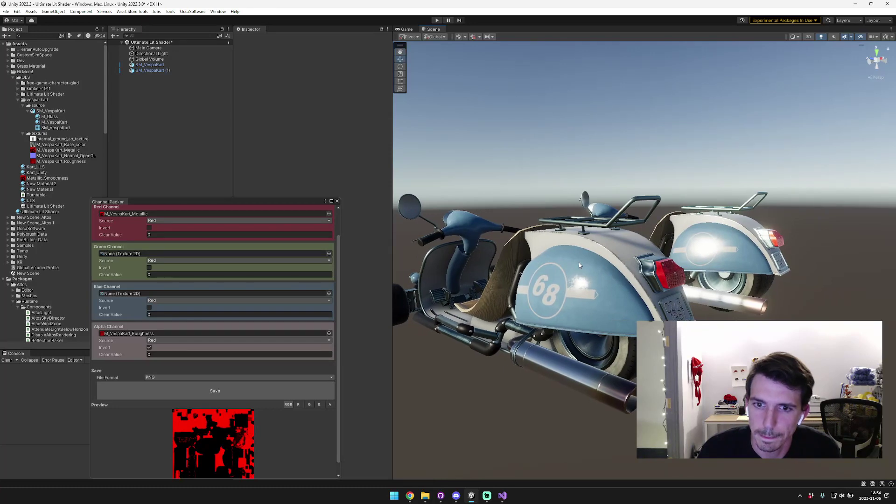
alt+drag(587, 247, 570, 239)
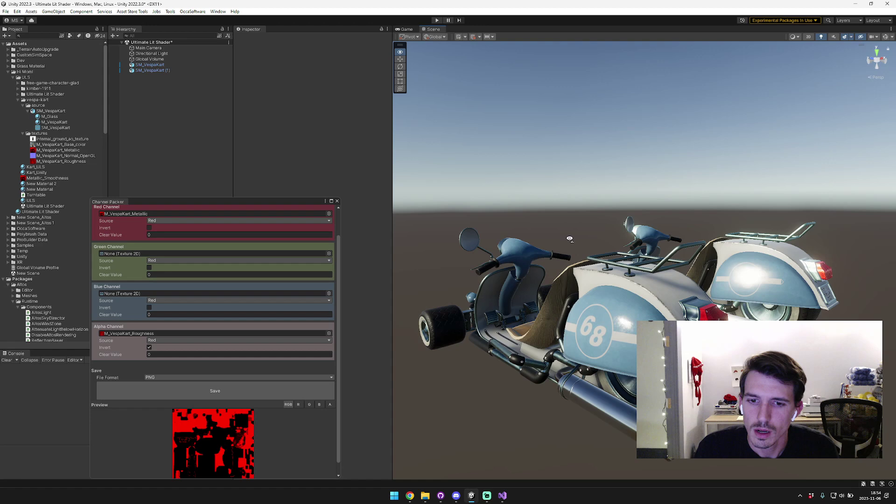
right_drag(569, 239, 741, 255)
key(w)
key(s)
key(a)
Remove the M_Glass material slot from SM_VespaKart's Mesh Renderer and view the kart from the front.
click(184, 64)
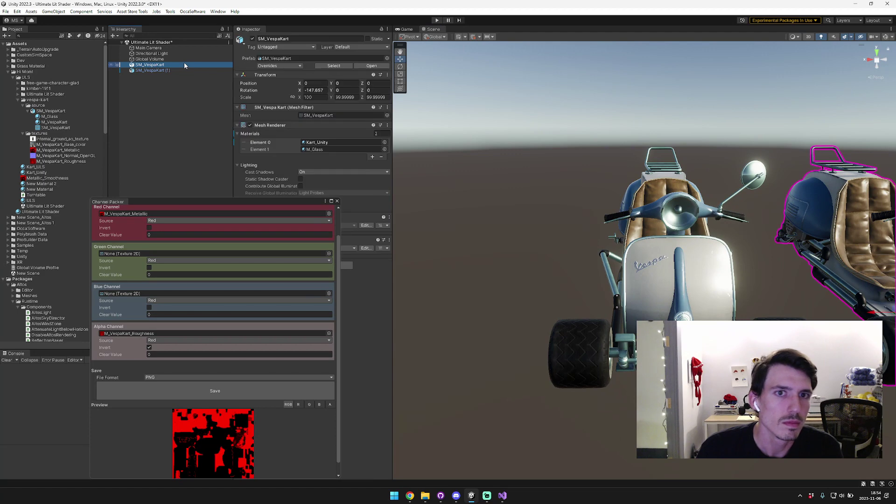
click(339, 150)
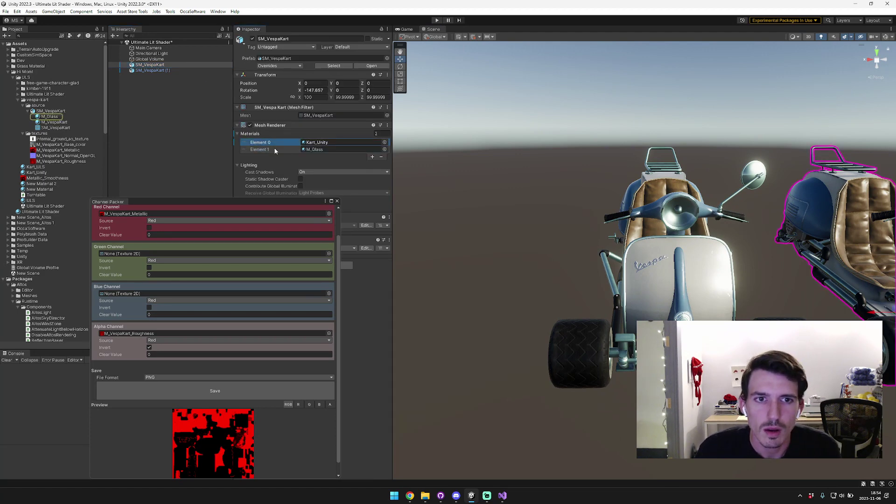
click(382, 157)
alt+drag(611, 161, 446, 158)
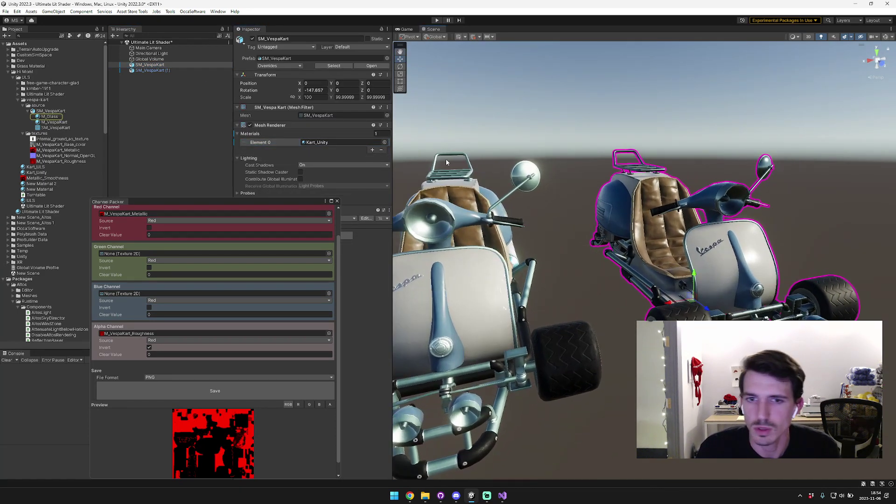
Check the material slots of SM_VespaKart (1), deselect it, and compare both karts from behind, above and the front.
click(161, 71)
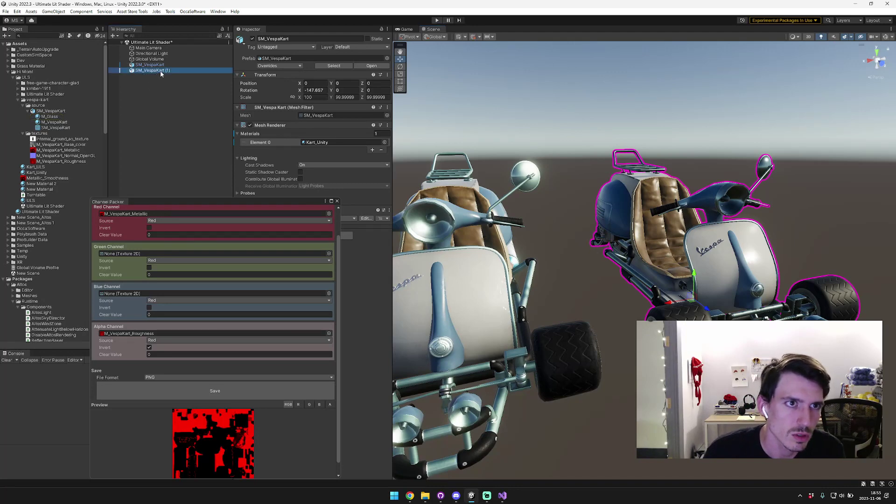
click(261, 143)
click(527, 125)
right_drag(528, 125, 808, 109)
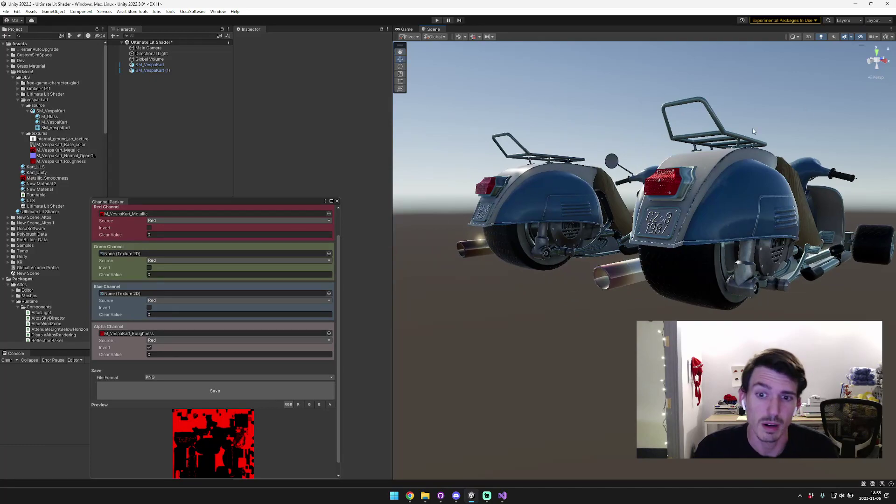
right_drag(646, 139, 411, 173)
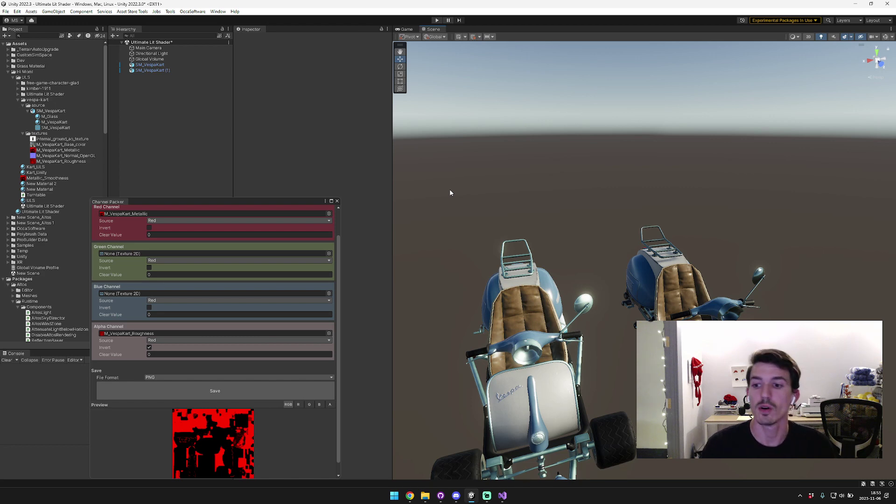
right_drag(611, 218, 614, 231)
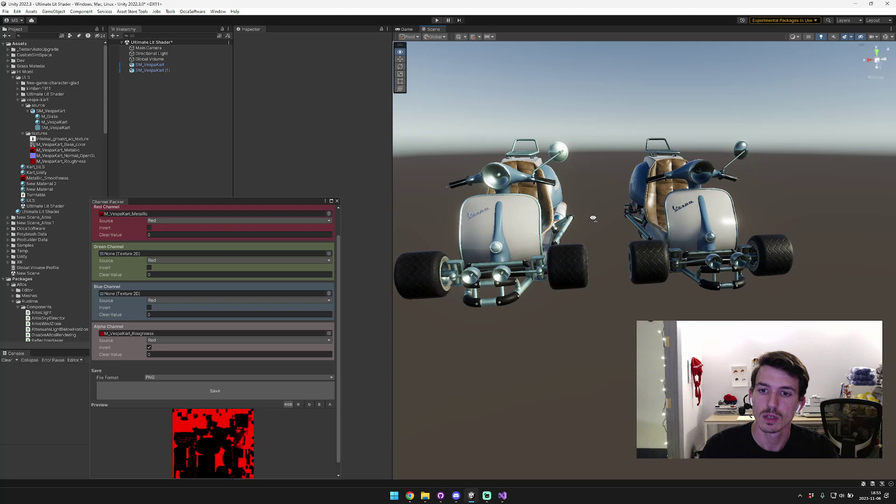
alt+drag(593, 218, 581, 214)
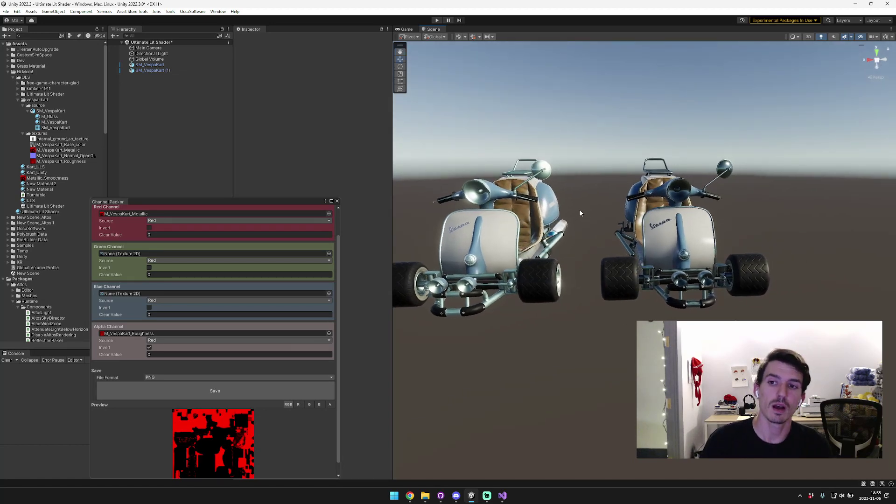